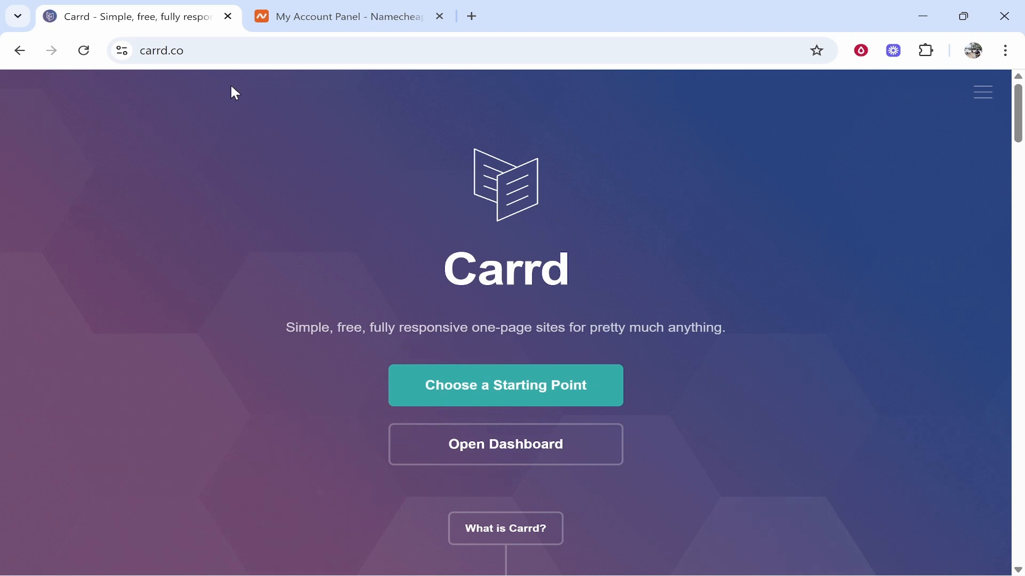
- Open the Carrd dashboard and go to the existing site's Site settings, down to its publishing actions
{"action": "left_click", "coordinate": [500, 456]}
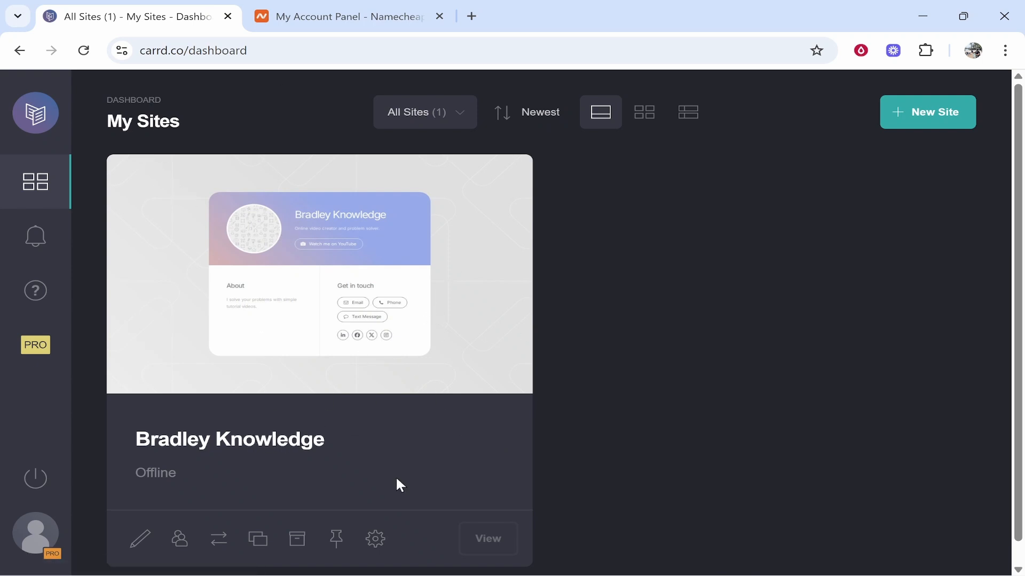
{"action": "left_click", "coordinate": [376, 539]}
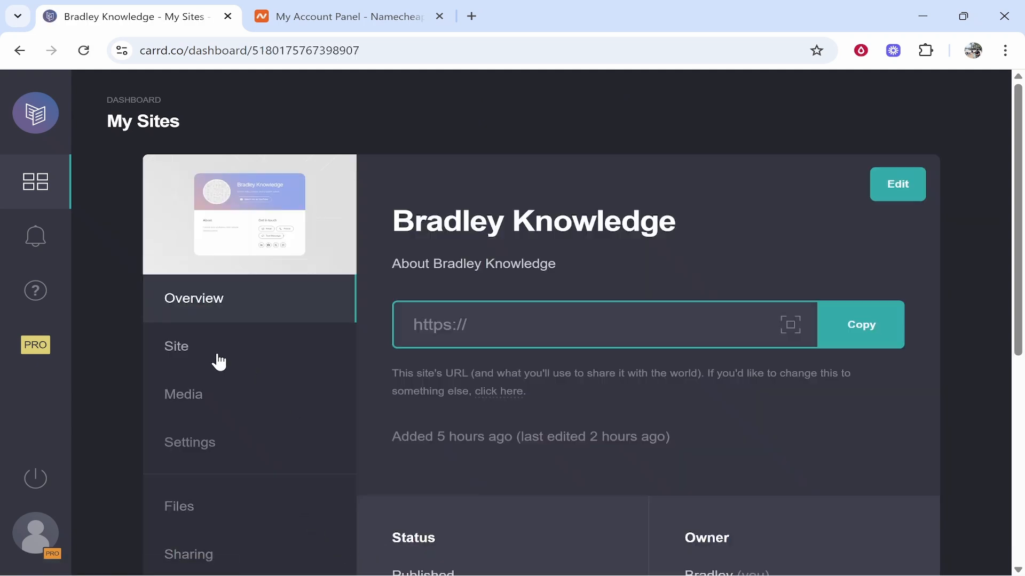
{"action": "left_click", "coordinate": [187, 348]}
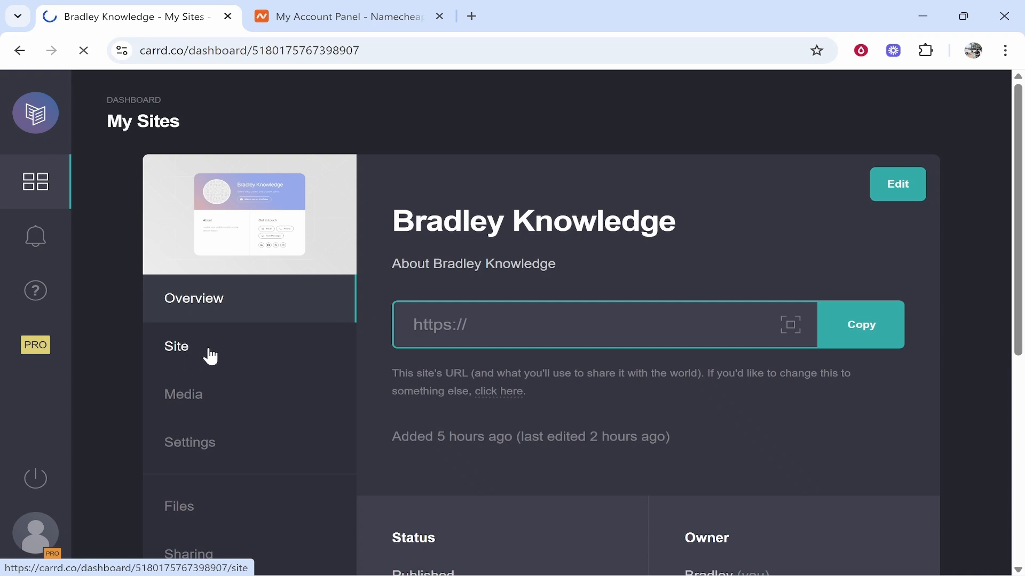
{"action": "scroll", "coordinate": [494, 334], "scroll_direction": "down", "scroll_amount": 6}
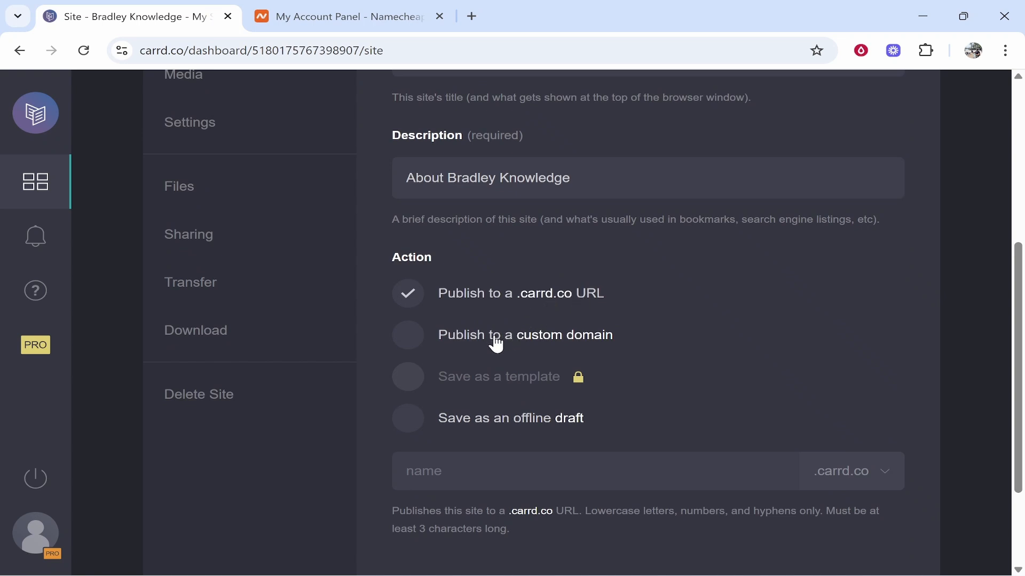
- Glance at the Namecheap account, return to Carrd and set the site's action to publish to a custom domain
{"action": "left_click", "coordinate": [355, 5]}
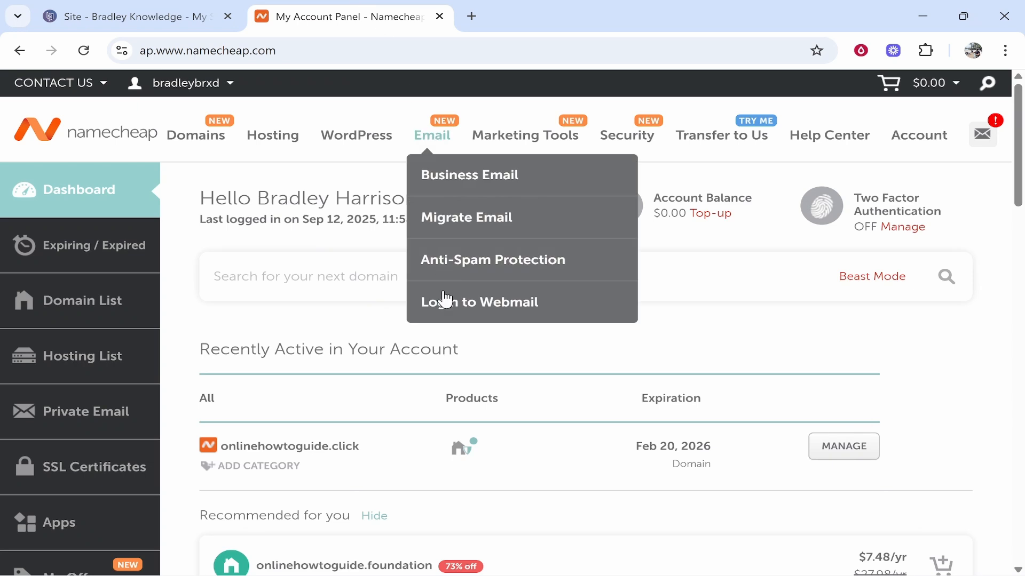
{"action": "left_click", "coordinate": [138, 6]}
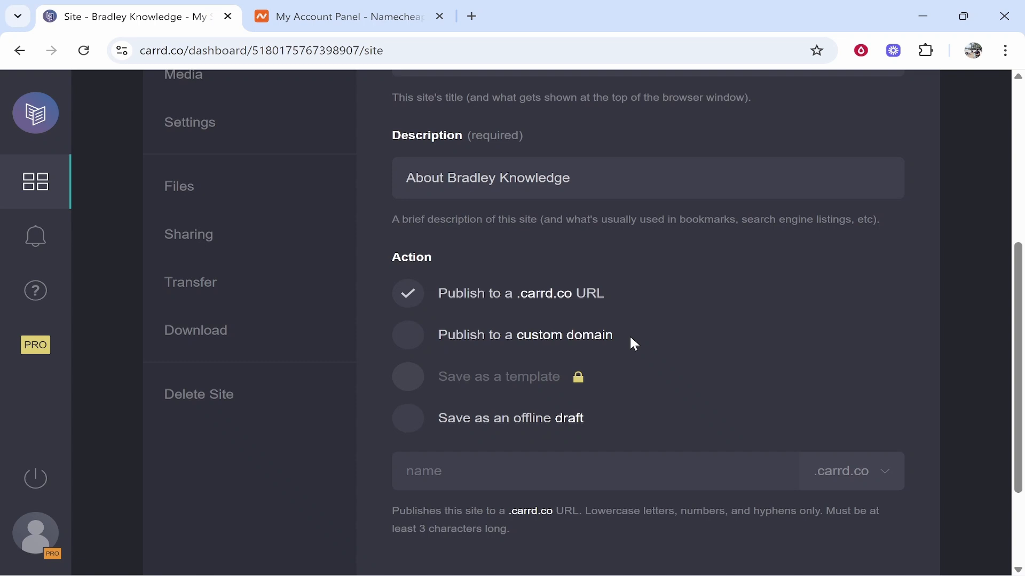
{"action": "left_click", "coordinate": [417, 334]}
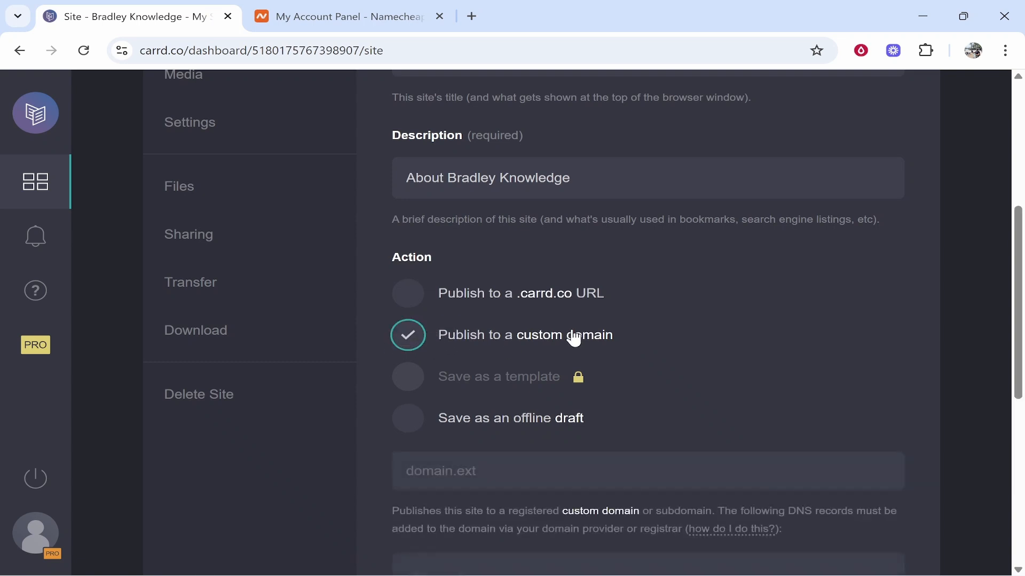
{"action": "scroll", "coordinate": [635, 335], "scroll_direction": "down", "scroll_amount": 3}
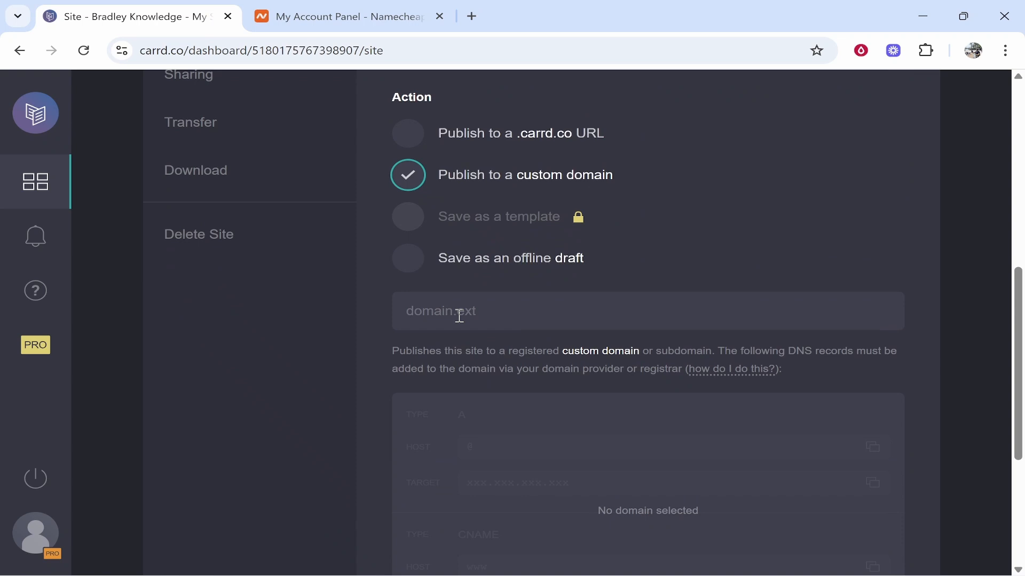
- Copy the domain name onlinehowtoguide.click from Namecheap and enter it as the site's custom domain in Carrd
{"action": "left_click", "coordinate": [347, 16]}
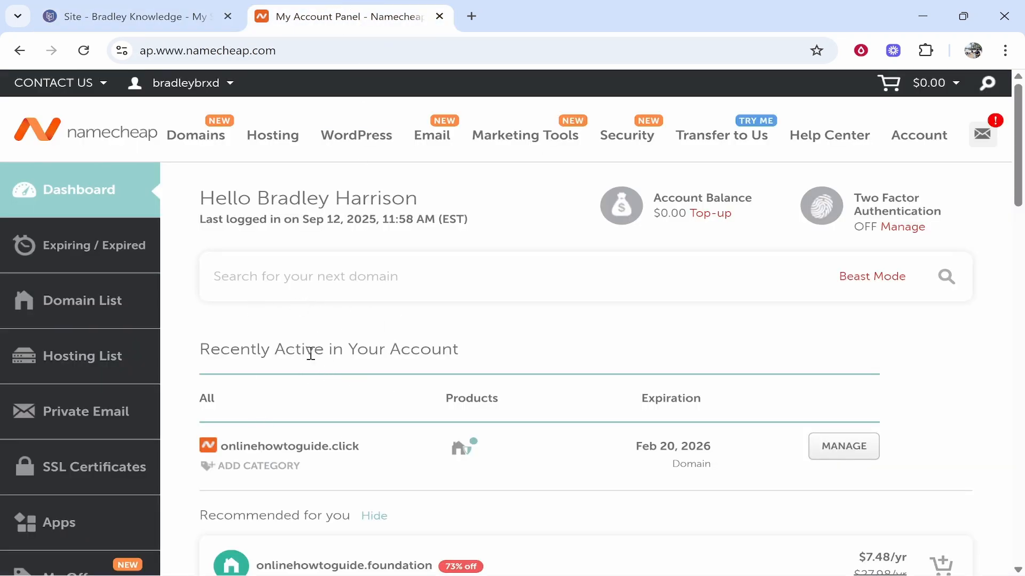
{"action": "scroll", "coordinate": [311, 354], "scroll_direction": "down", "scroll_amount": 2}
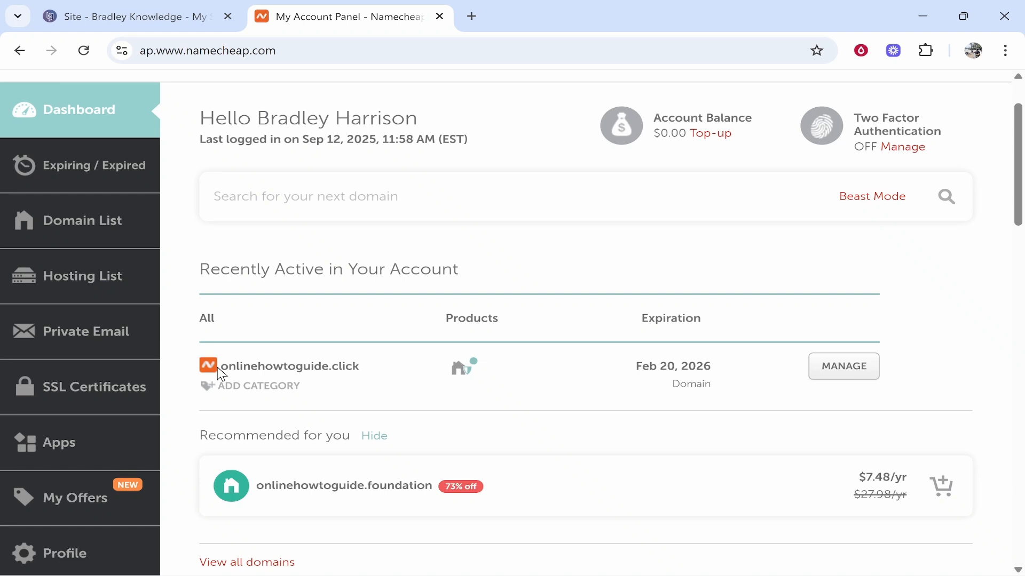
{"action": "left_click_drag", "start_coordinate": [219, 368], "coordinate": [368, 372]}
{"action": "right_click", "coordinate": [342, 367]}
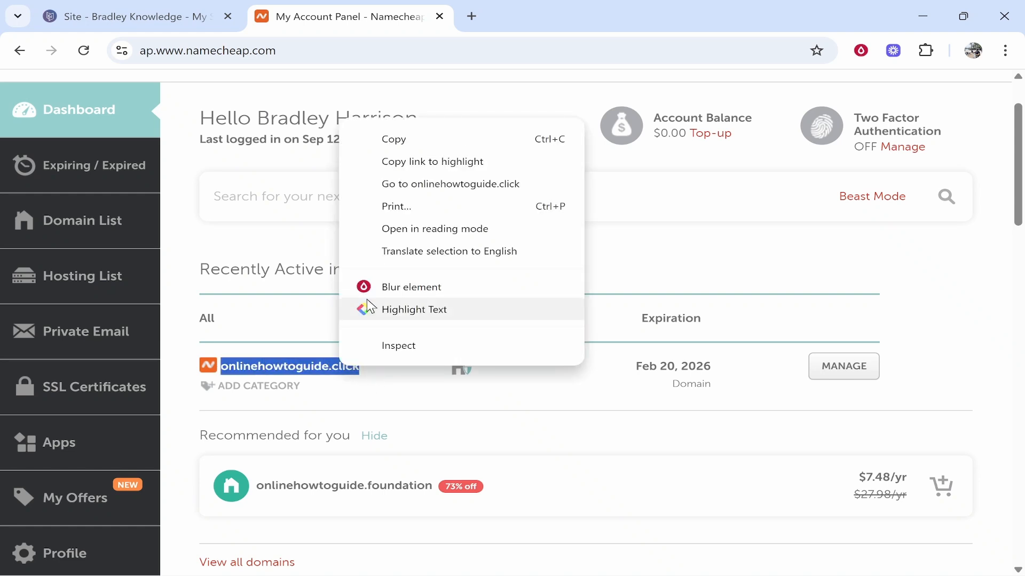
{"action": "left_click", "coordinate": [392, 138]}
{"action": "key", "text": "ctrl+shift+Tab"}
{"action": "left_click", "coordinate": [484, 318]}
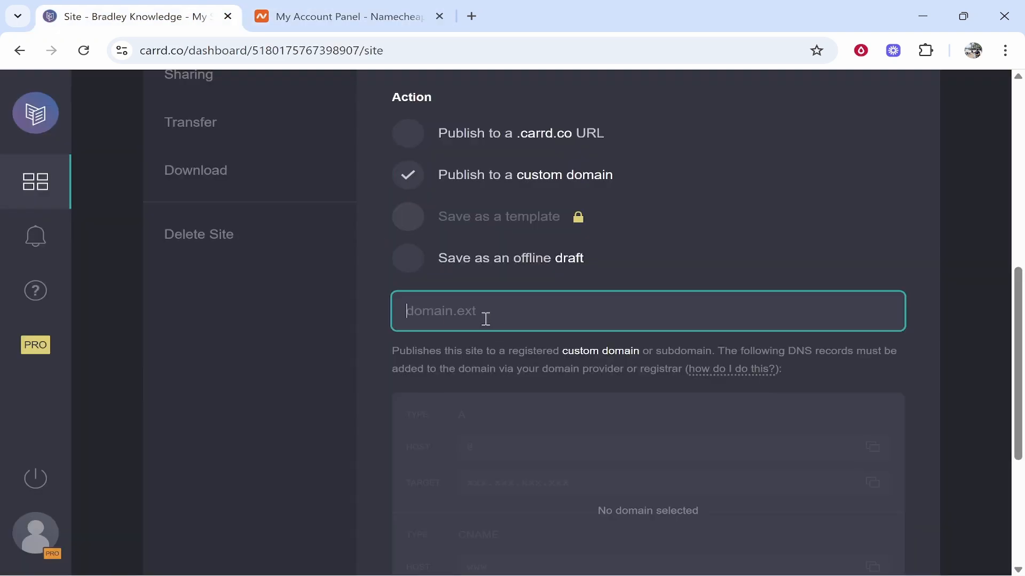
{"action": "right_click", "coordinate": [484, 318]}
{"action": "left_click", "coordinate": [568, 359]}
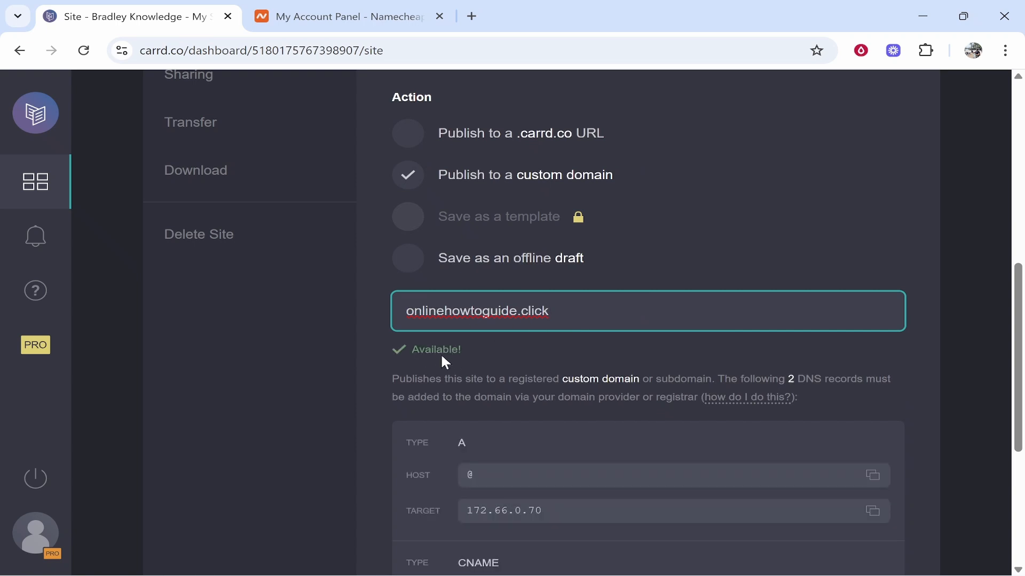
- Review the DNS records Carrd requires, then switch to Namecheap and open the Advanced DNS host records for onlinehowtoguide.click
{"action": "scroll", "coordinate": [427, 336], "scroll_direction": "down", "scroll_amount": 5}
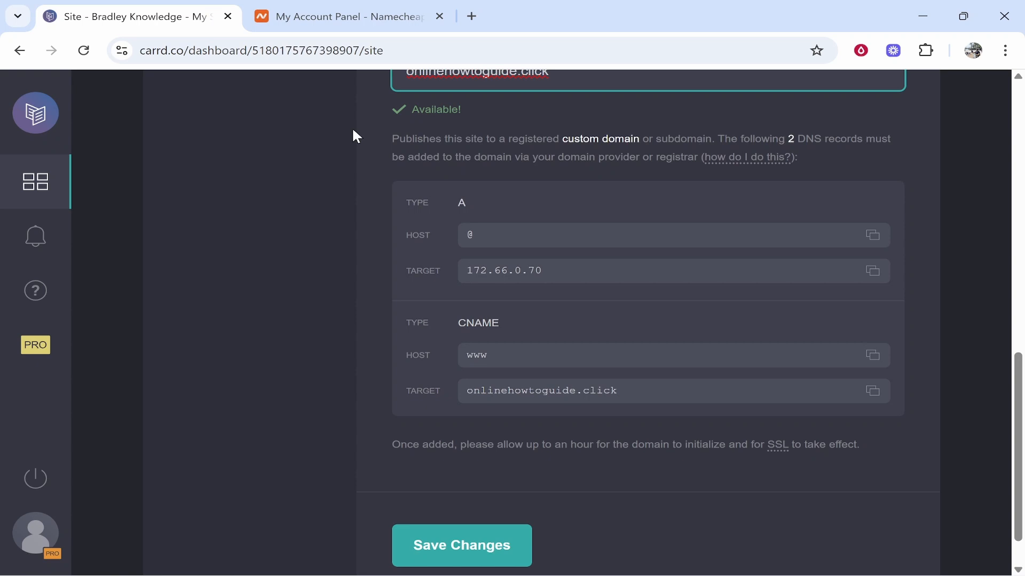
{"action": "scroll", "coordinate": [472, 280], "scroll_direction": "up", "scroll_amount": 2}
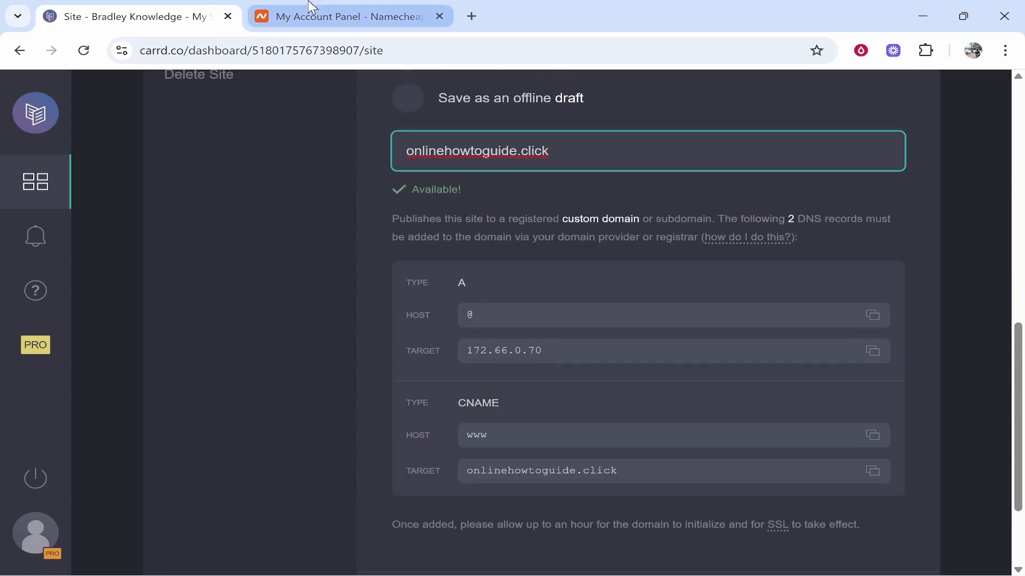
{"action": "left_click", "coordinate": [347, 16]}
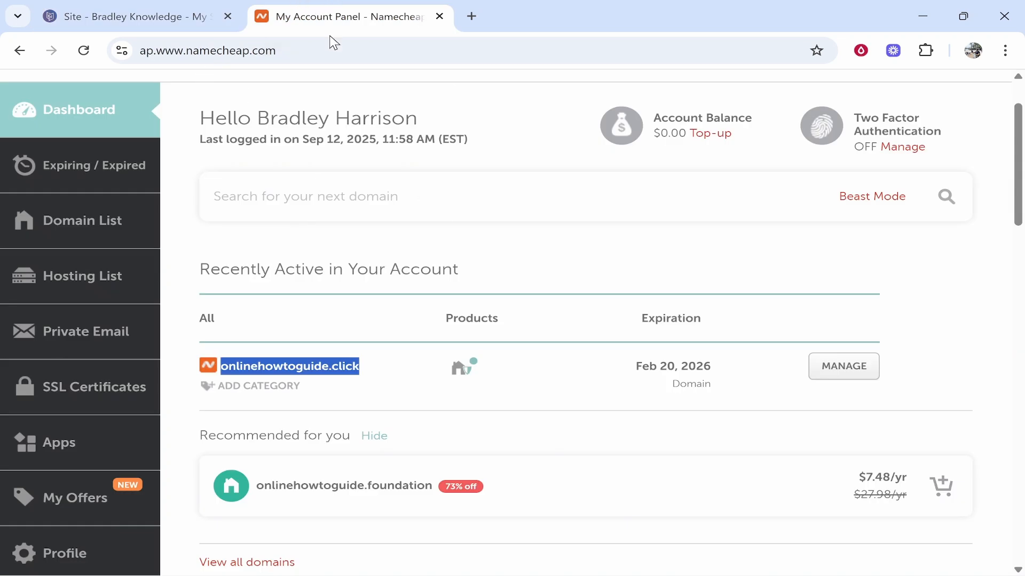
{"action": "left_click", "coordinate": [570, 266]}
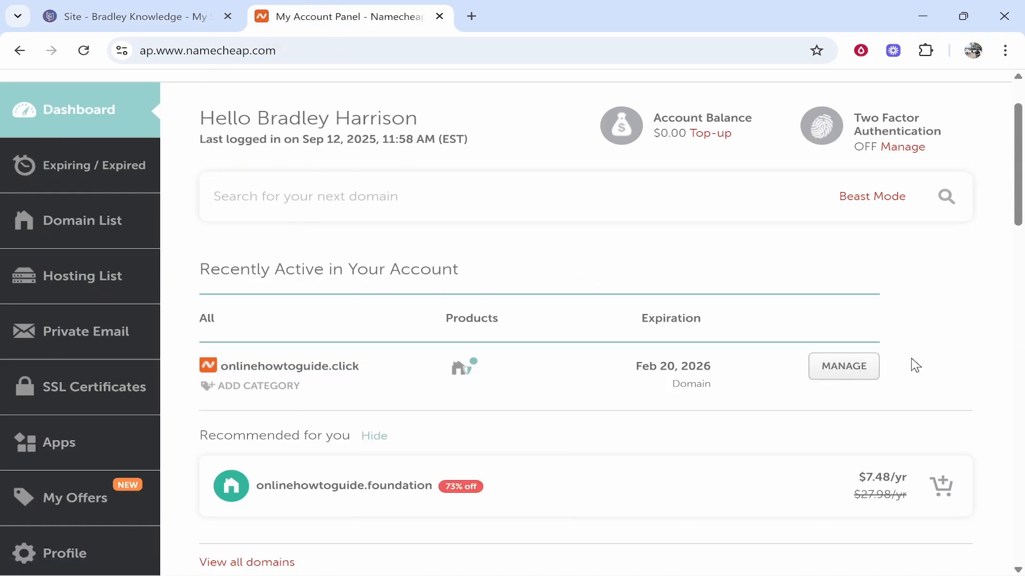
{"action": "left_click", "coordinate": [836, 379]}
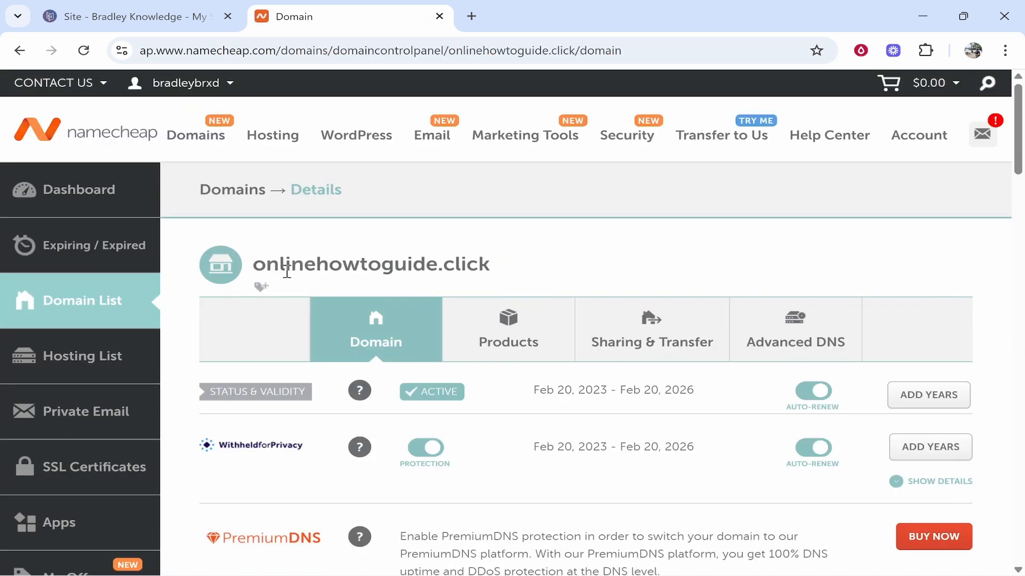
{"action": "scroll", "coordinate": [406, 271], "scroll_direction": "down", "scroll_amount": 3}
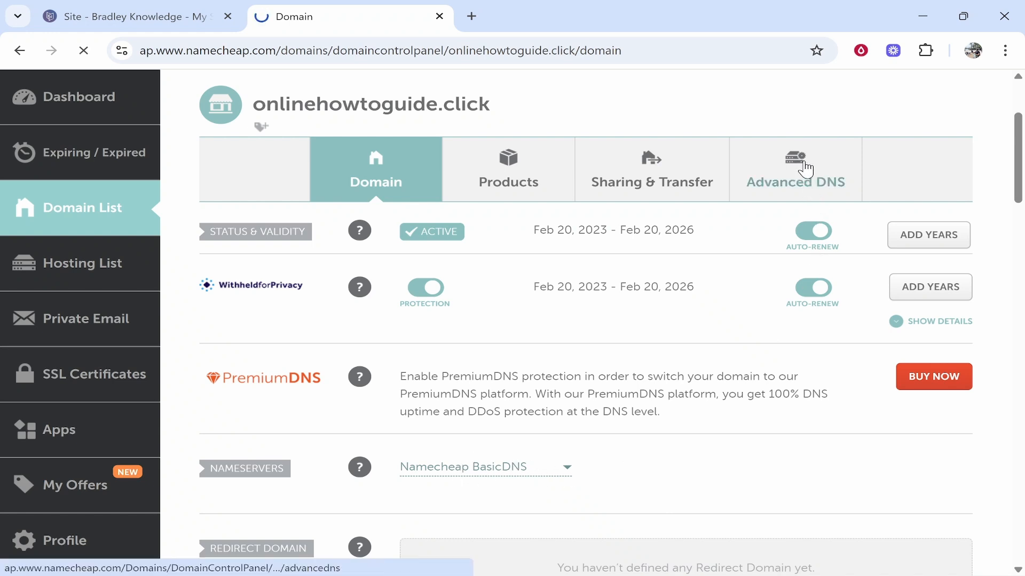
{"action": "left_click", "coordinate": [799, 178]}
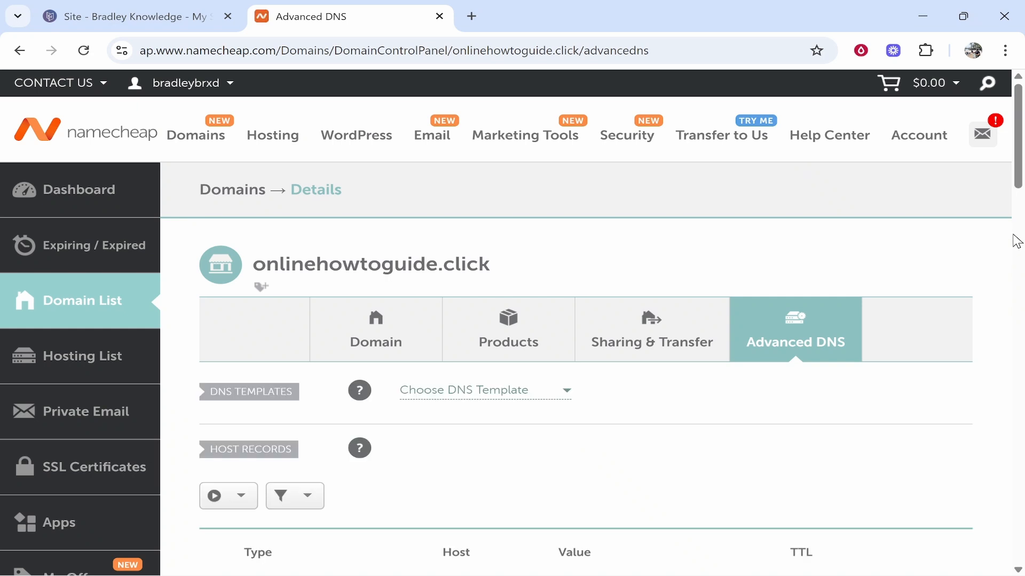
{"action": "scroll", "coordinate": [1016, 240], "scroll_direction": "down", "scroll_amount": 5}
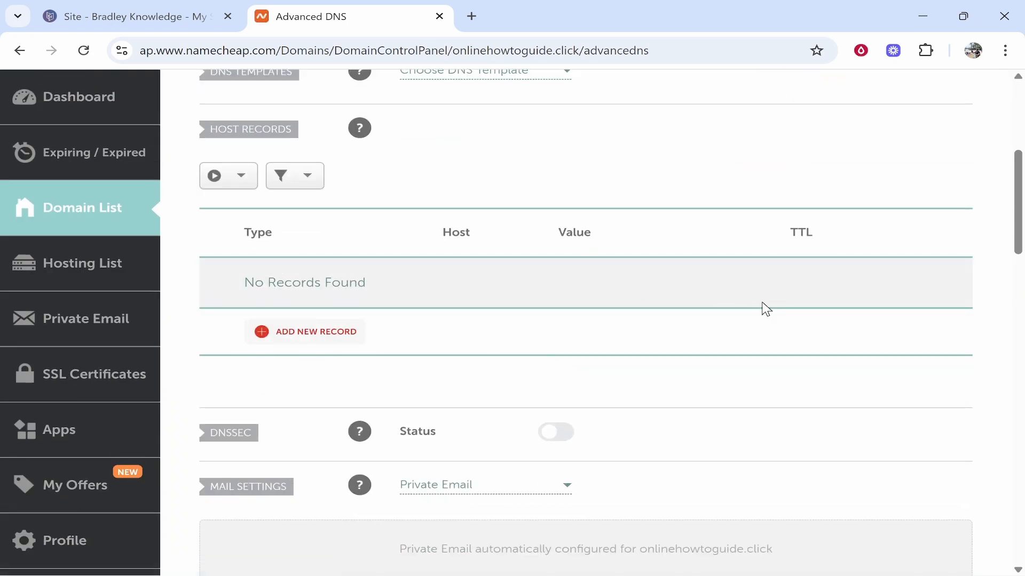
{"action": "scroll", "coordinate": [444, 368], "scroll_direction": "up", "scroll_amount": 3}
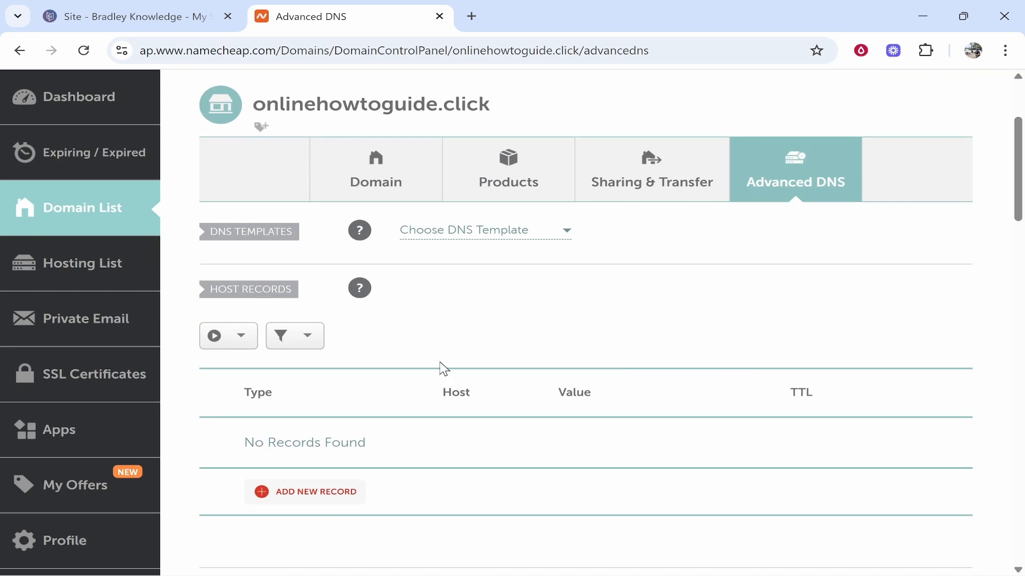
- Switch to Carrd and copy the target IP address of the required A record
{"action": "left_click", "coordinate": [201, 8]}
{"action": "left_click_drag", "start_coordinate": [471, 282], "coordinate": [455, 278]}
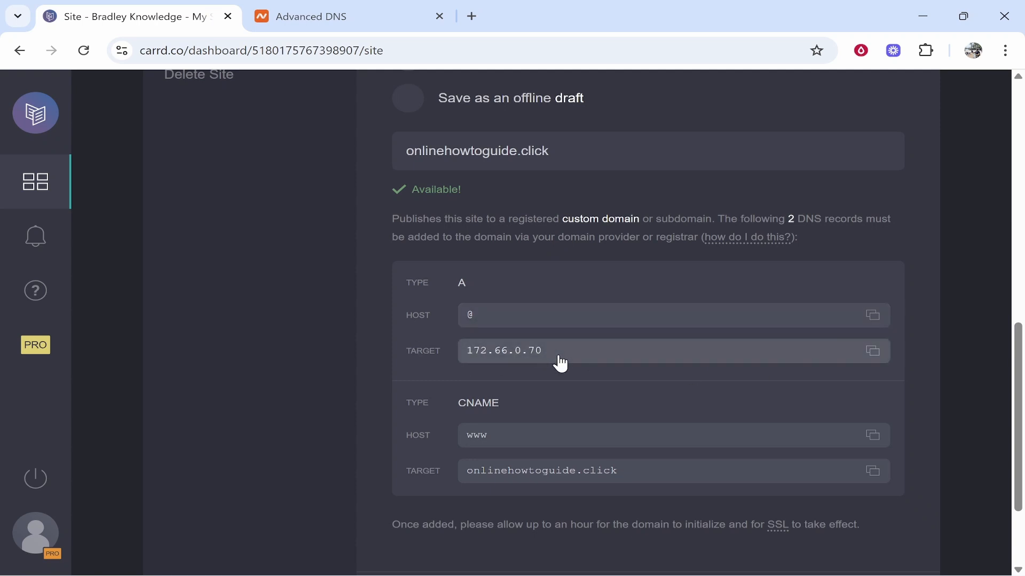
{"action": "left_click", "coordinate": [875, 354]}
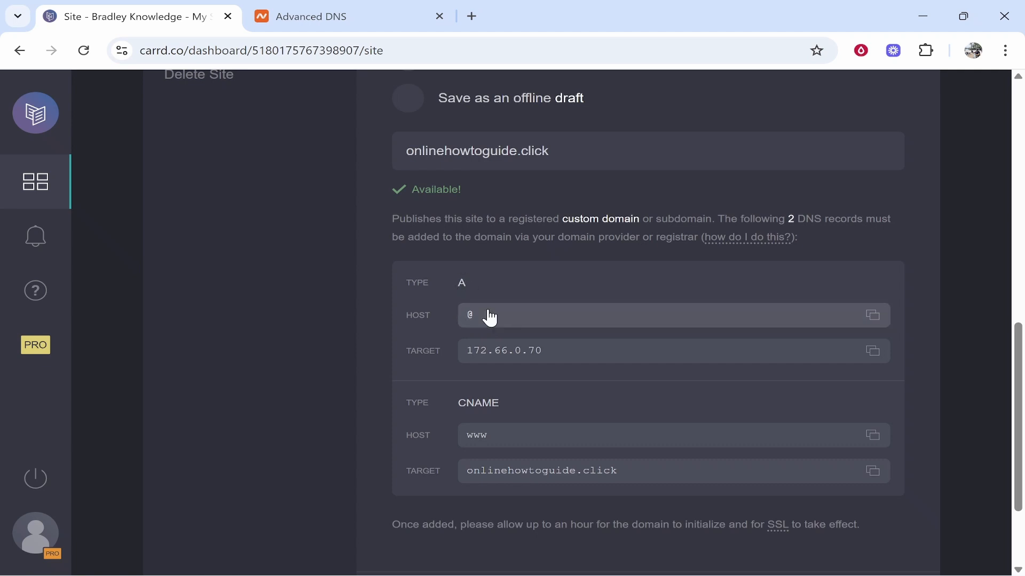
- Switch to Namecheap and add and save an A record with host @, value 172.66.0.70 and automatic TTL
{"action": "left_click", "coordinate": [370, 8]}
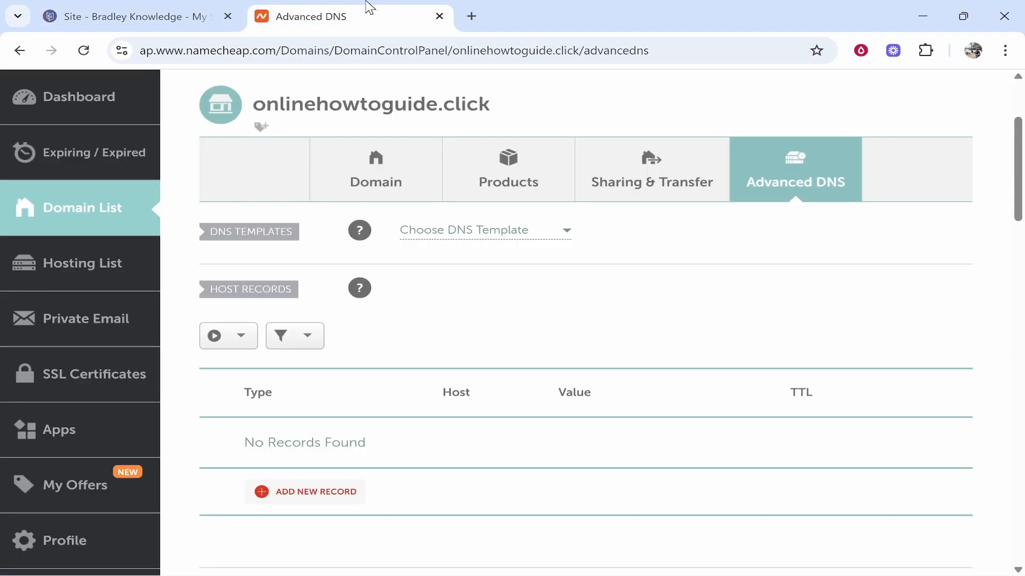
{"action": "left_click", "coordinate": [310, 487]}
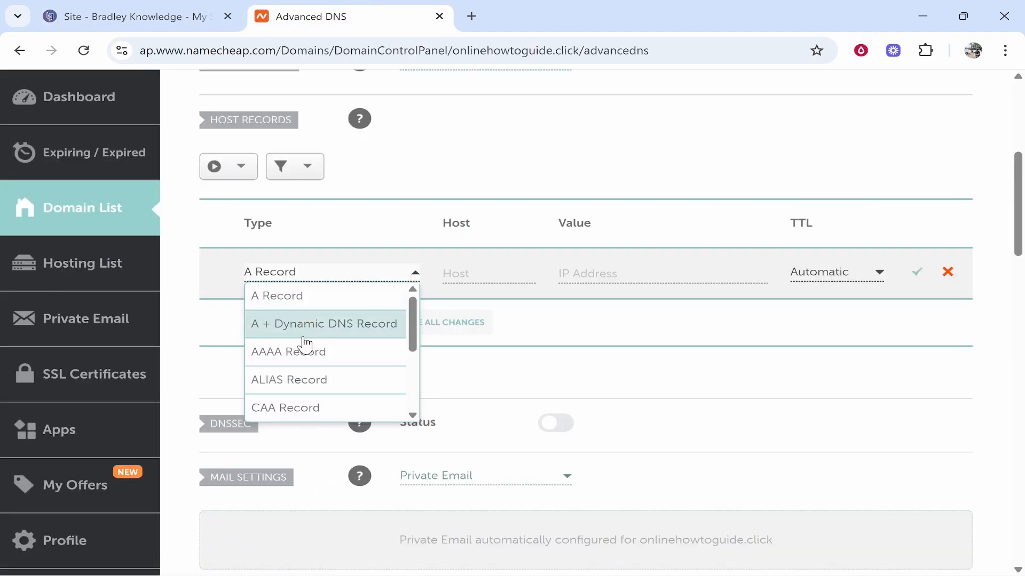
{"action": "scroll", "coordinate": [306, 346], "scroll_direction": "down", "scroll_amount": 3}
{"action": "scroll", "coordinate": [288, 326], "scroll_direction": "up", "scroll_amount": 3}
{"action": "left_click", "coordinate": [269, 297]}
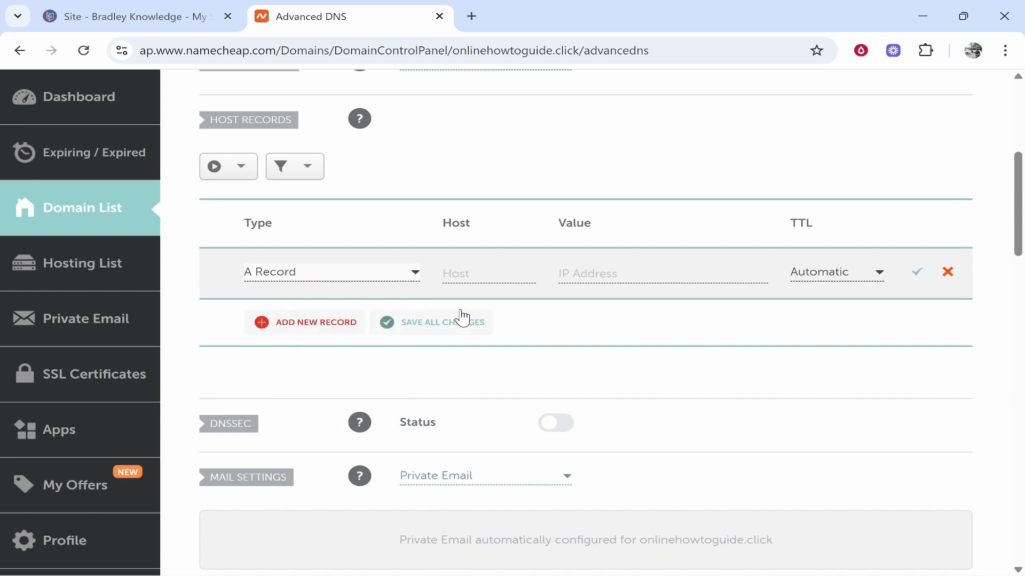
{"action": "left_click", "coordinate": [472, 275]}
{"action": "left_click", "coordinate": [576, 271]}
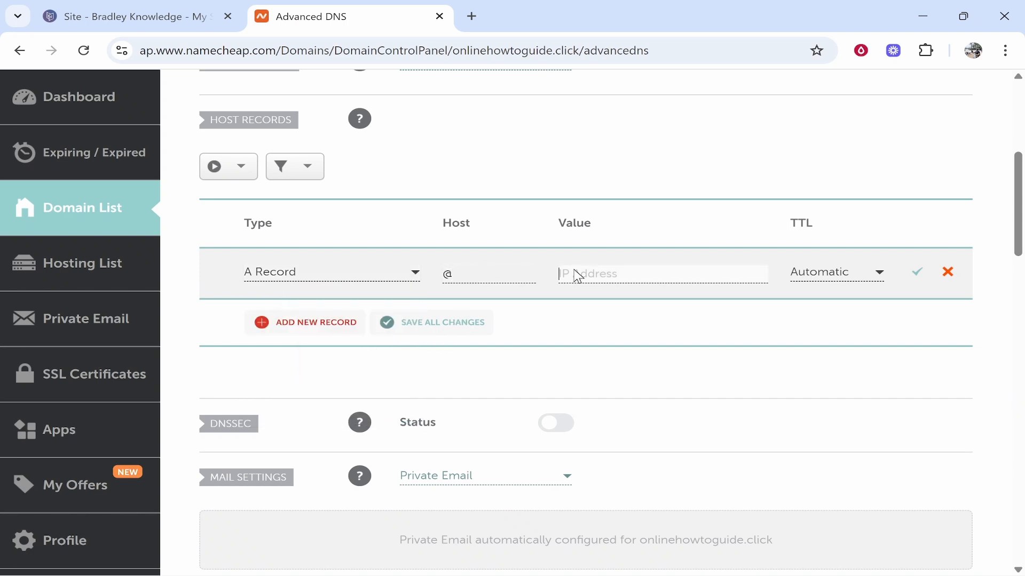
{"action": "right_click", "coordinate": [580, 272]}
{"action": "left_click", "coordinate": [631, 357]}
{"action": "left_click", "coordinate": [918, 272]}
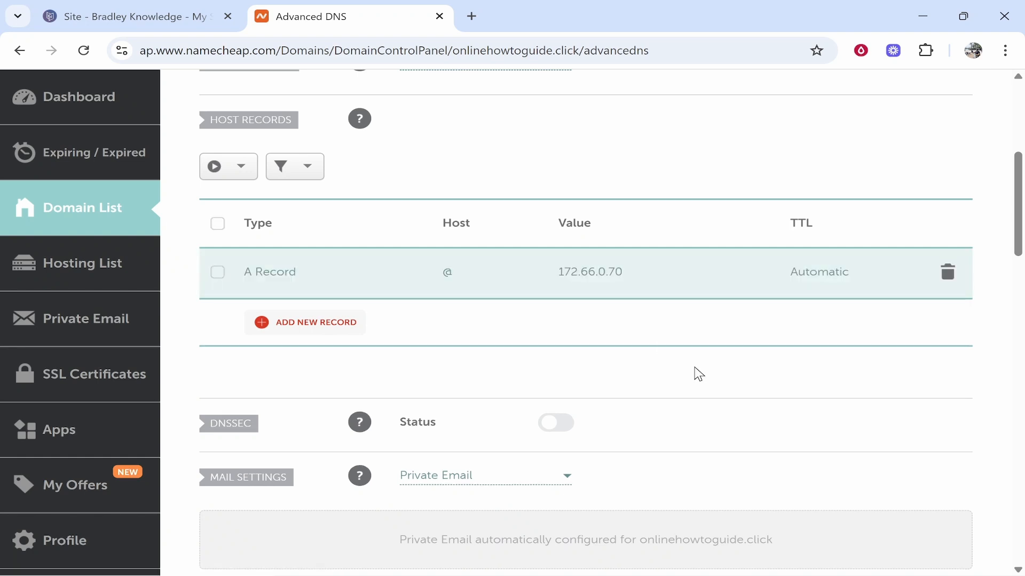
- Switch to Carrd and copy the required CNAME record's target, onlinehowtoguide.click
{"action": "left_click", "coordinate": [169, 12]}
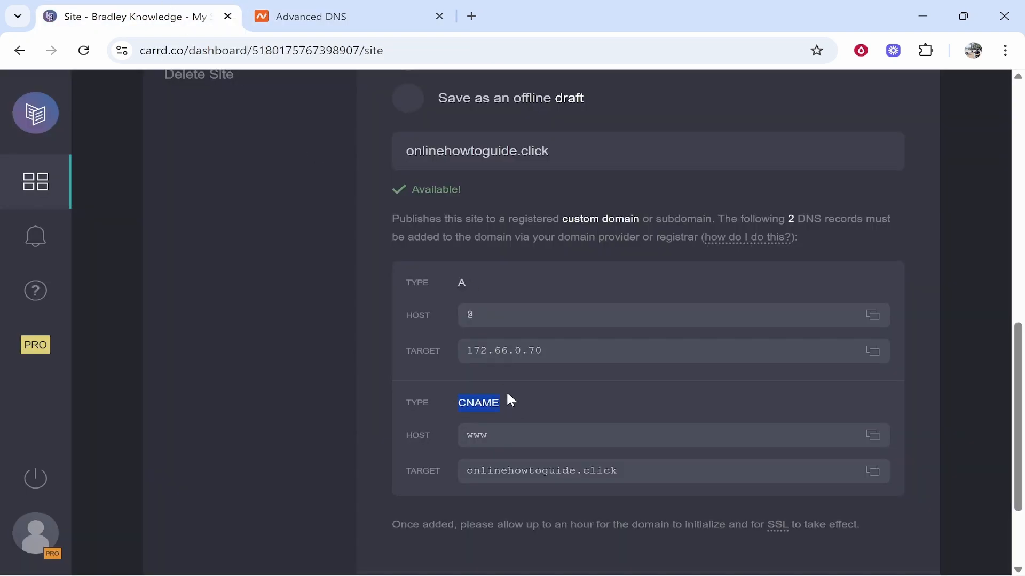
{"action": "left_click", "coordinate": [512, 409]}
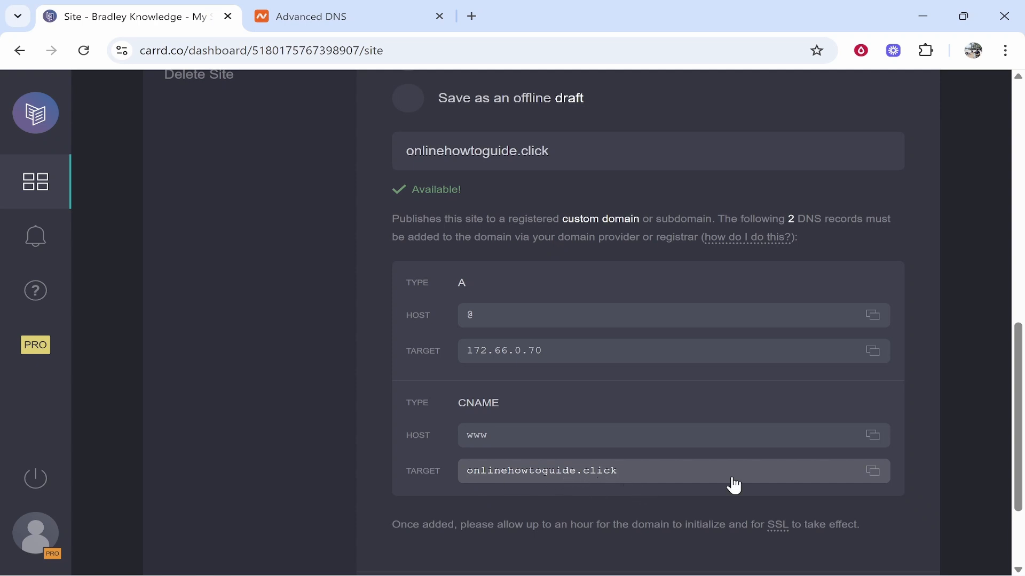
{"action": "left_click", "coordinate": [873, 475]}
- Switch to Namecheap and add and save a CNAME record with host www, target onlinehowtoguide.click and automatic TTL
{"action": "key", "text": "ctrl+Tab"}
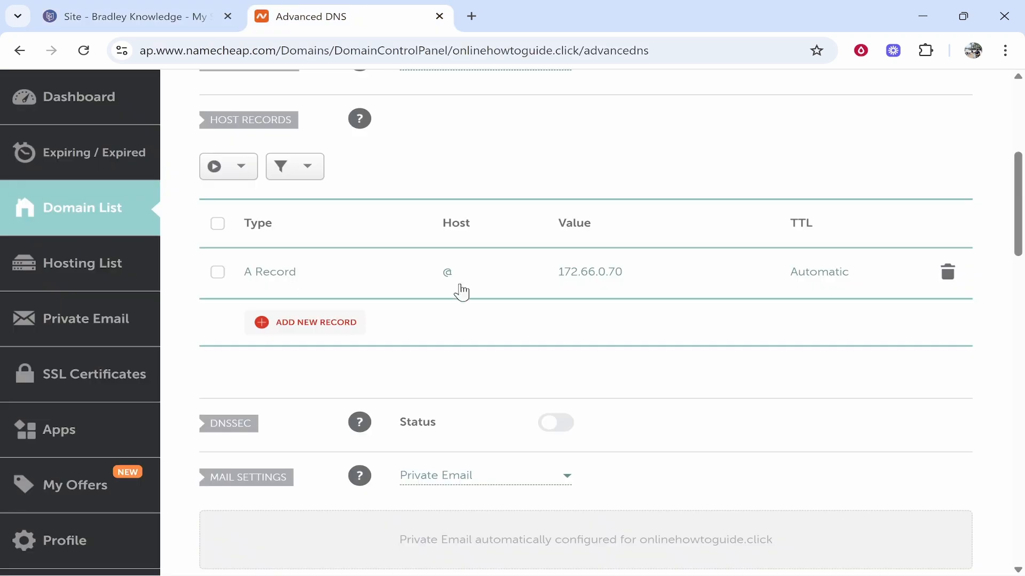
{"action": "left_click", "coordinate": [277, 332]}
{"action": "scroll", "coordinate": [310, 421], "scroll_direction": "down", "scroll_amount": 2}
{"action": "left_click", "coordinate": [305, 410]}
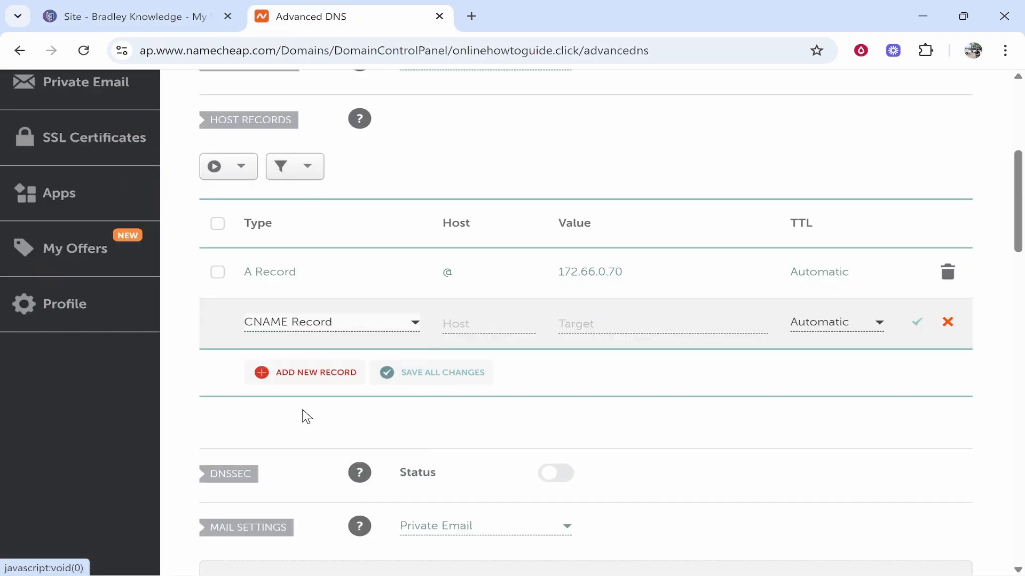
{"action": "left_click", "coordinate": [492, 324]}
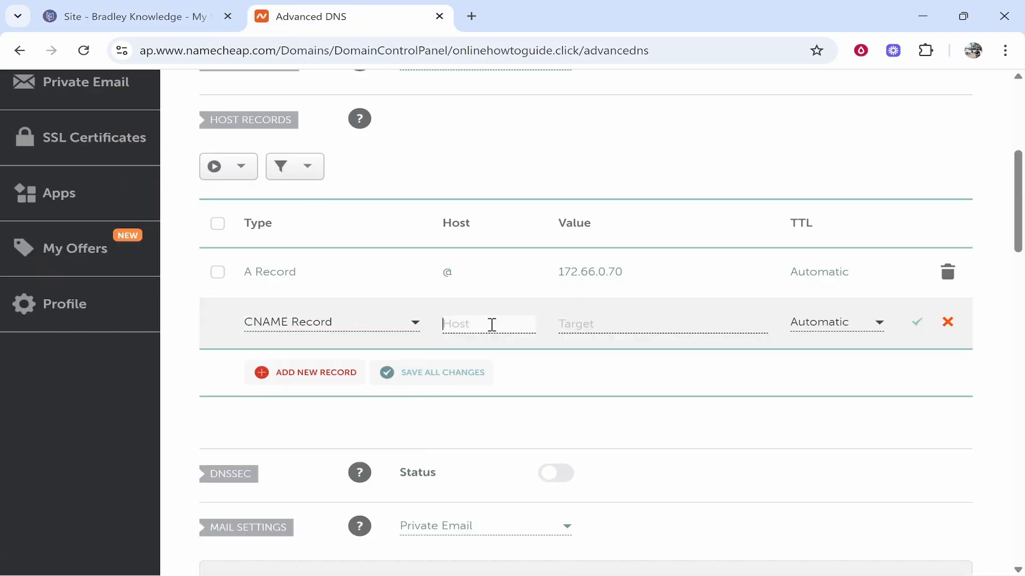
{"action": "type", "text": "www"}
{"action": "right_click", "coordinate": [593, 324]}
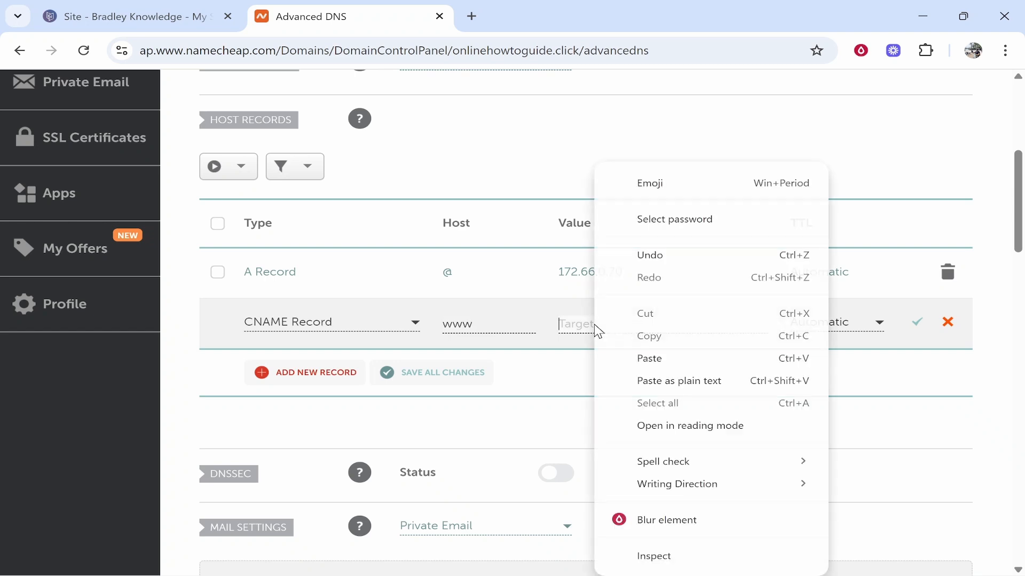
{"action": "left_click", "coordinate": [675, 364]}
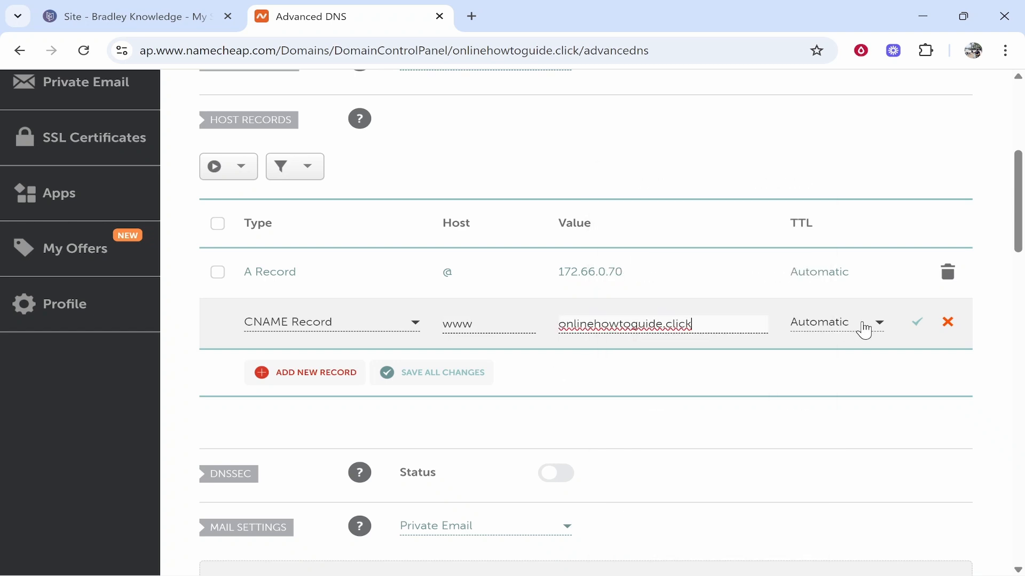
{"action": "left_click", "coordinate": [918, 325]}
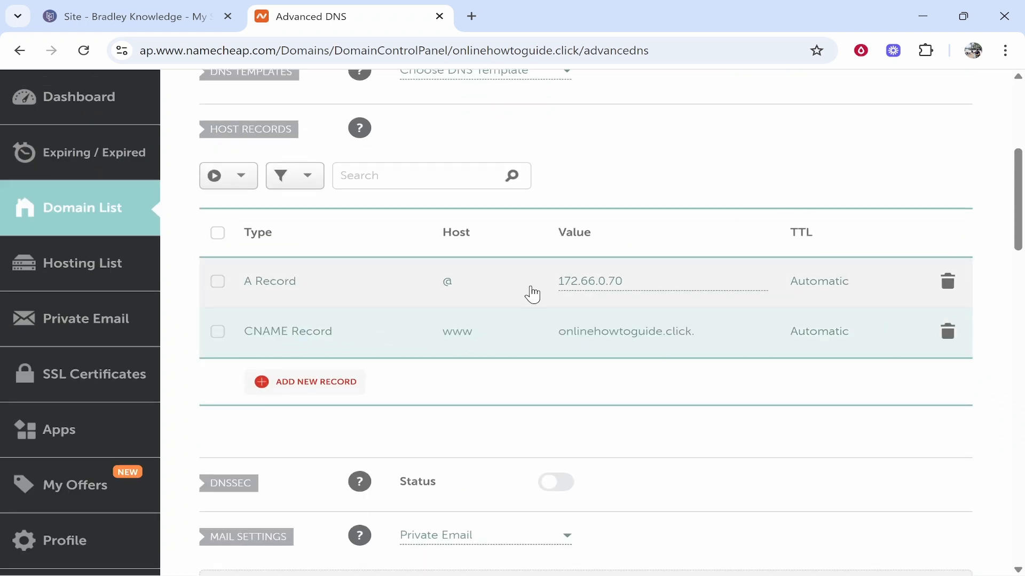
- Switch to Carrd, save the site's custom domain changes and dismiss the confirmation
{"action": "left_click", "coordinate": [137, 13]}
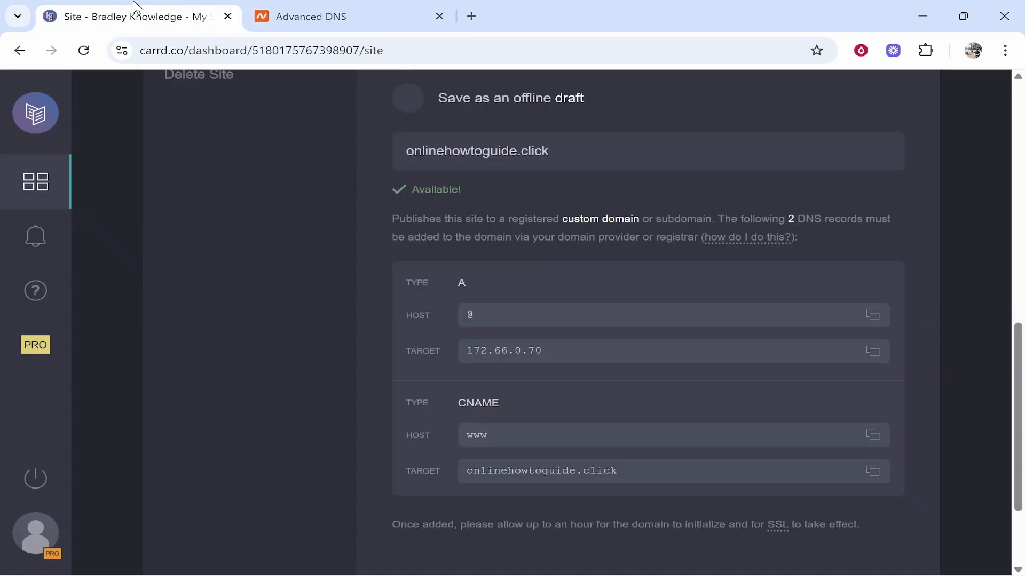
{"action": "scroll", "coordinate": [674, 390], "scroll_direction": "down", "scroll_amount": 2}
{"action": "left_click", "coordinate": [486, 545]}
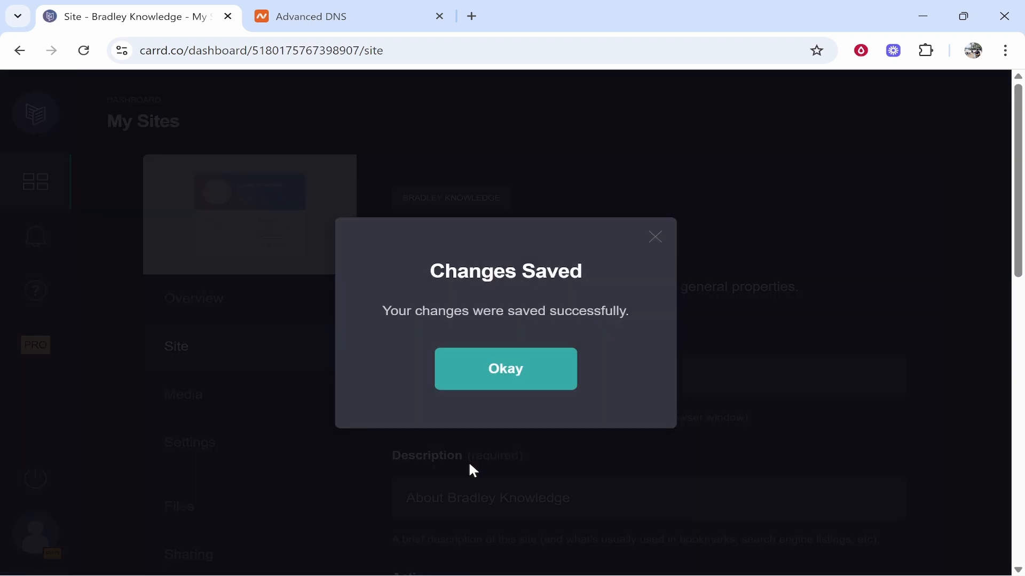
{"action": "left_click", "coordinate": [446, 376]}
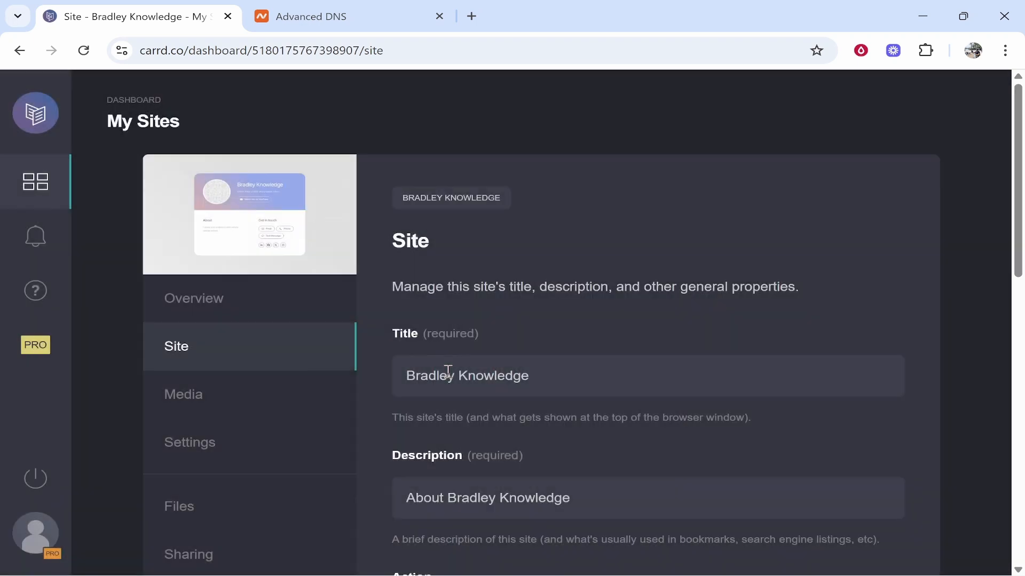
{"action": "scroll", "coordinate": [510, 354], "scroll_direction": "down", "scroll_amount": 15}
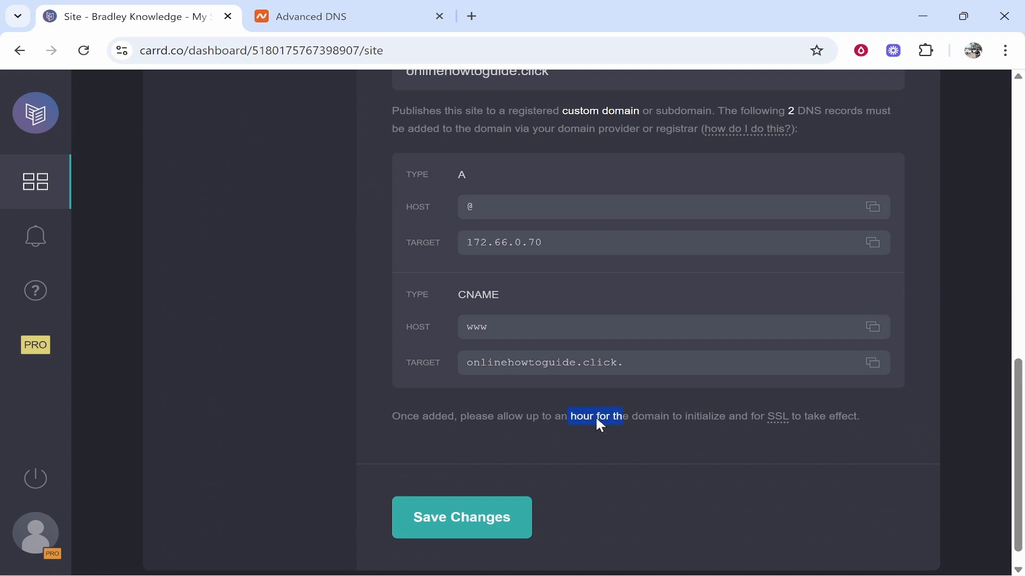
{"action": "scroll", "coordinate": [599, 406], "scroll_direction": "up", "scroll_amount": 5}
{"action": "left_click_drag", "start_coordinate": [575, 309], "coordinate": [419, 307]}
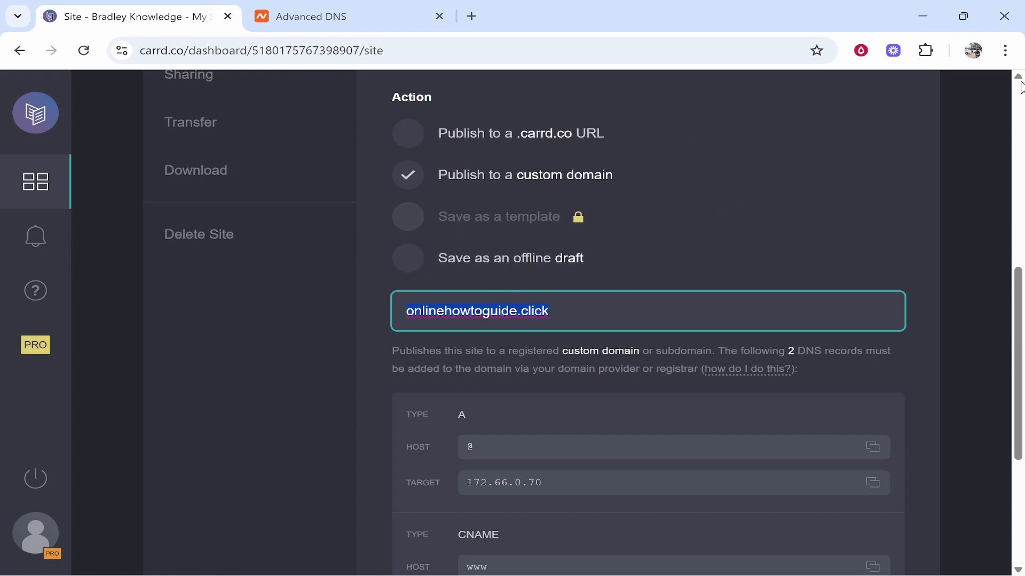
{"action": "left_click", "coordinate": [1005, 51]}
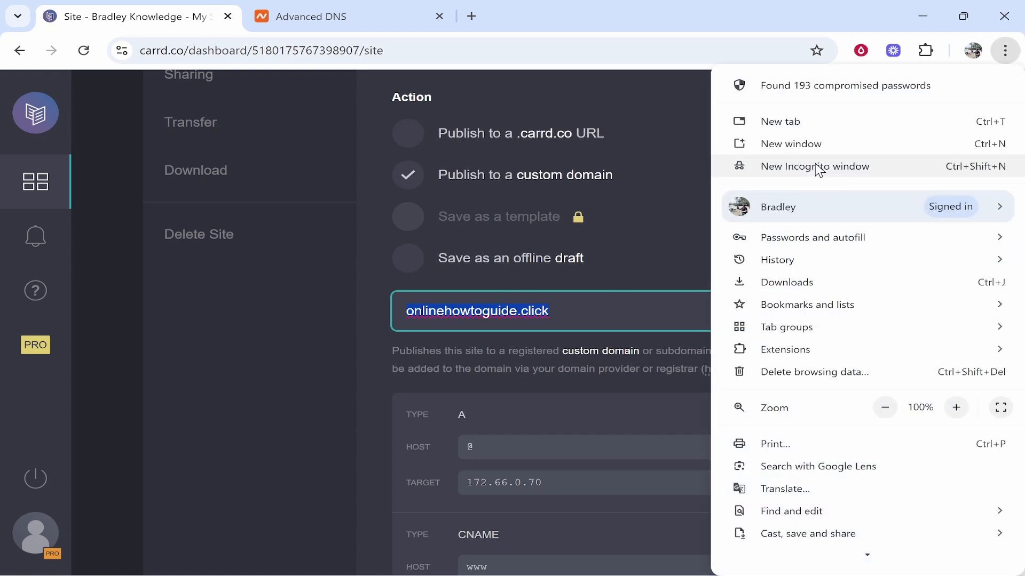
{"action": "left_click", "coordinate": [815, 167]}
{"action": "type", "text": "www"}
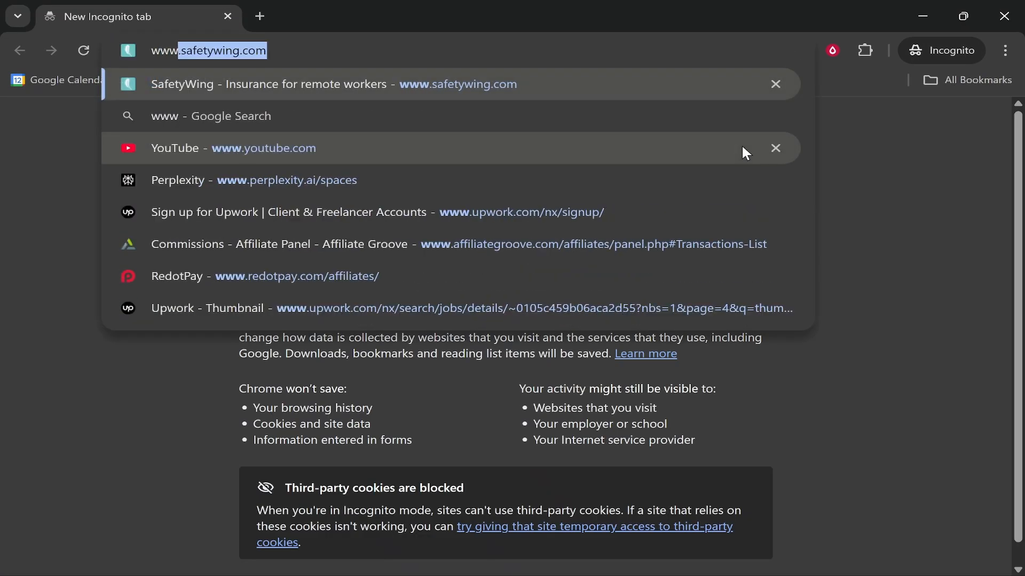
{"action": "type", "text": ".onlinehowtoguide.click"}
{"action": "key", "text": "Return"}
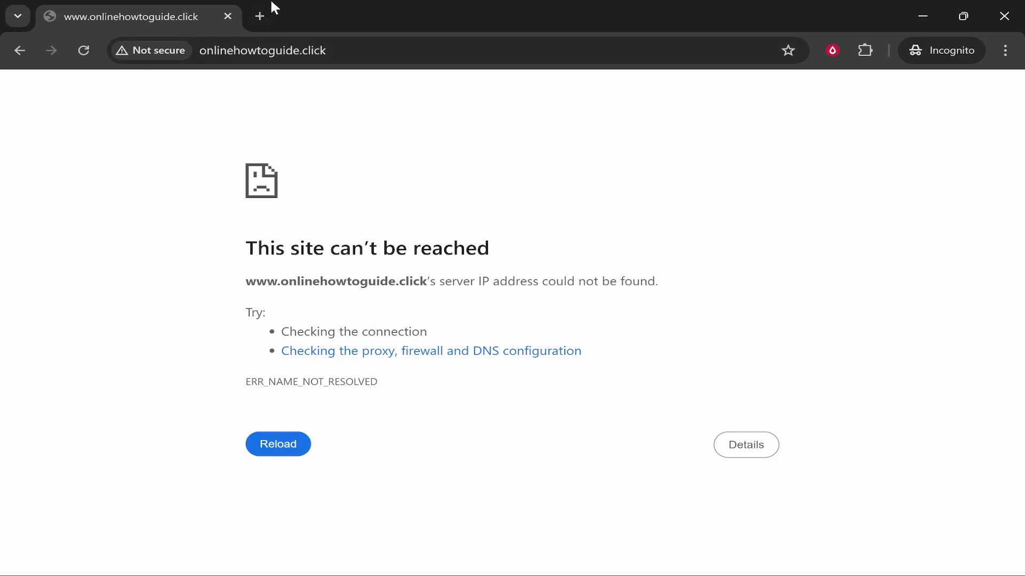
- Open dnschecker.org in a new tab, accept its policy notice, and check A record propagation for onlinehowtoguide.click across the listed servers
{"action": "left_click", "coordinate": [262, 13]}
{"action": "type", "text": "dns"}
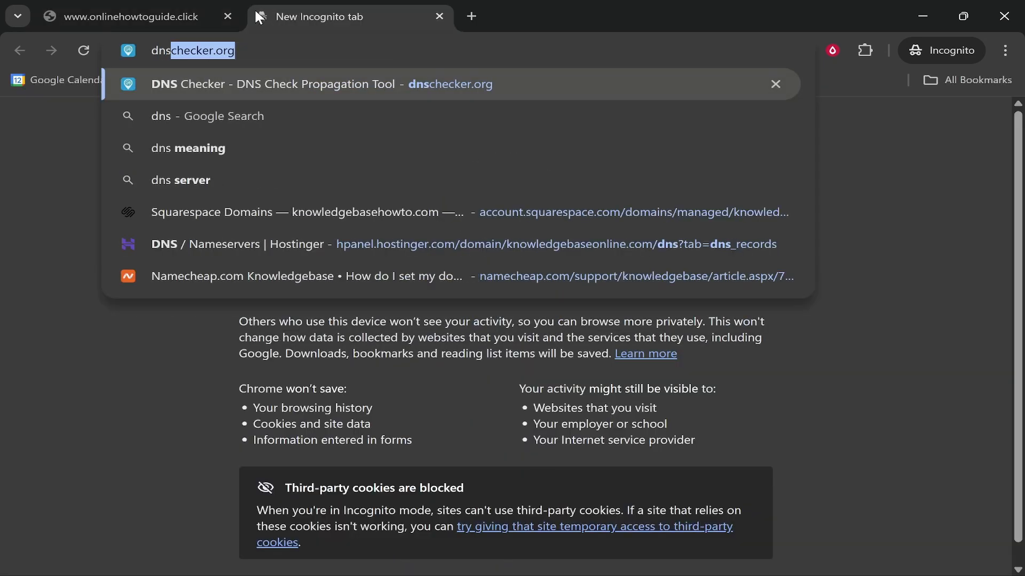
{"action": "key", "text": "Return"}
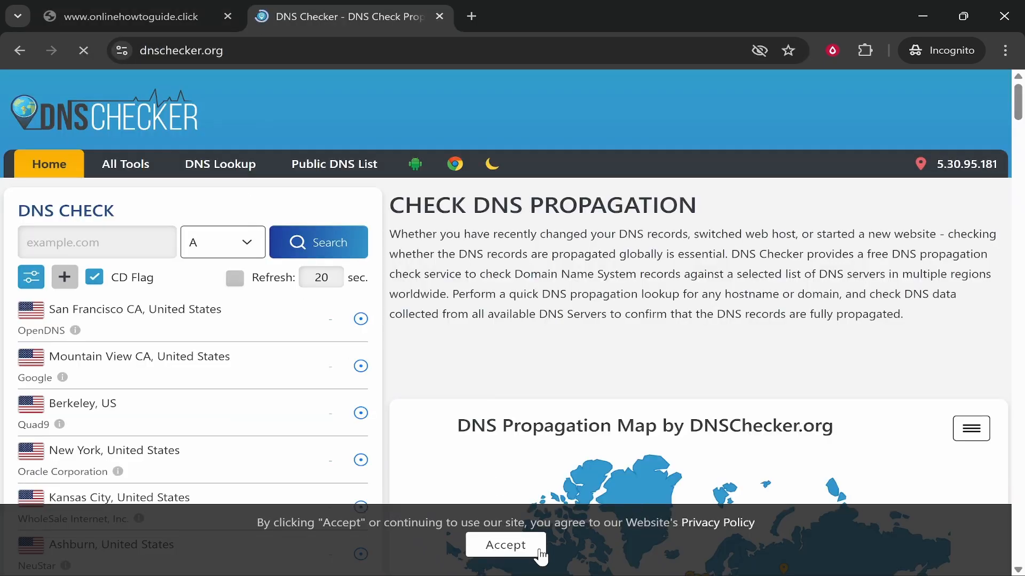
{"action": "left_click", "coordinate": [540, 557]}
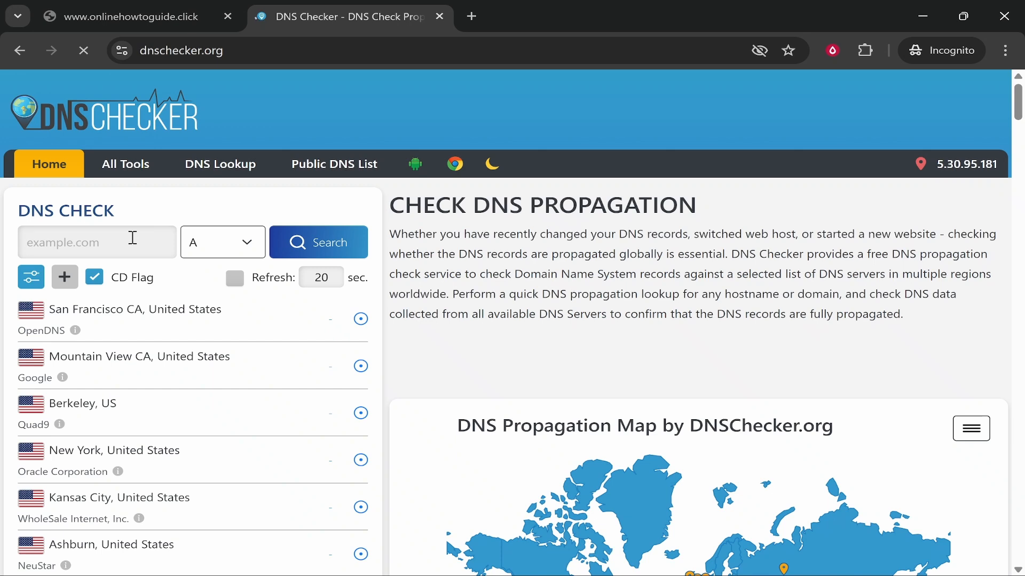
{"action": "left_click", "coordinate": [341, 248]}
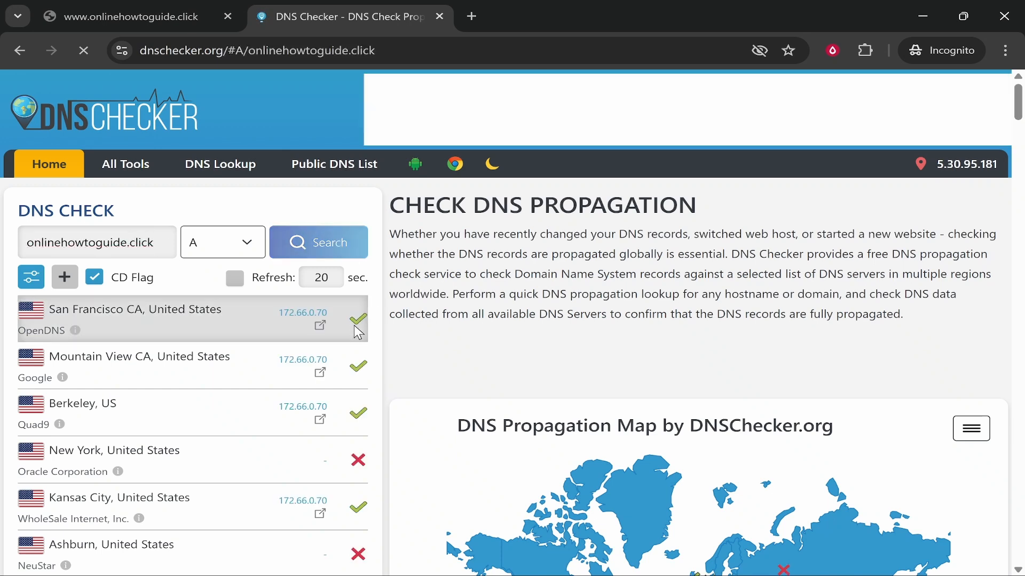
{"action": "scroll", "coordinate": [361, 470], "scroll_direction": "down", "scroll_amount": 9}
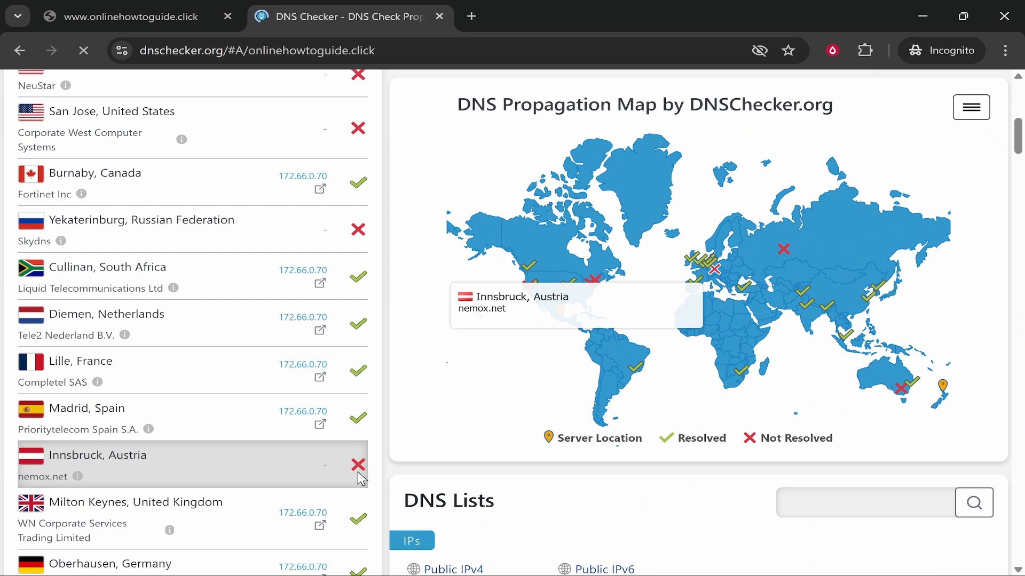
{"action": "scroll", "coordinate": [360, 475], "scroll_direction": "up", "scroll_amount": 9}
{"action": "scroll", "coordinate": [354, 355], "scroll_direction": "down", "scroll_amount": 3}
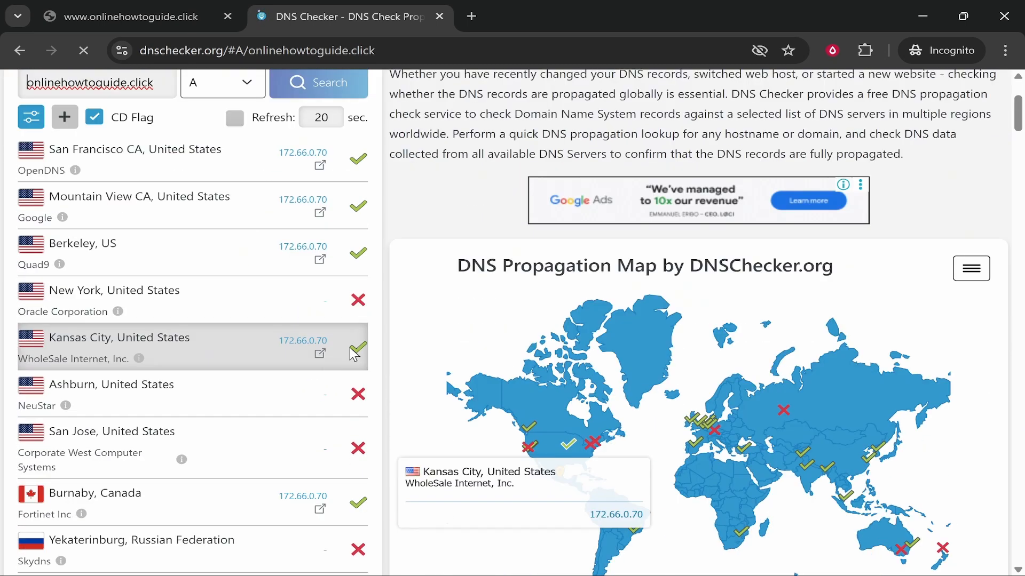
{"action": "scroll", "coordinate": [358, 305], "scroll_direction": "down", "scroll_amount": 2}
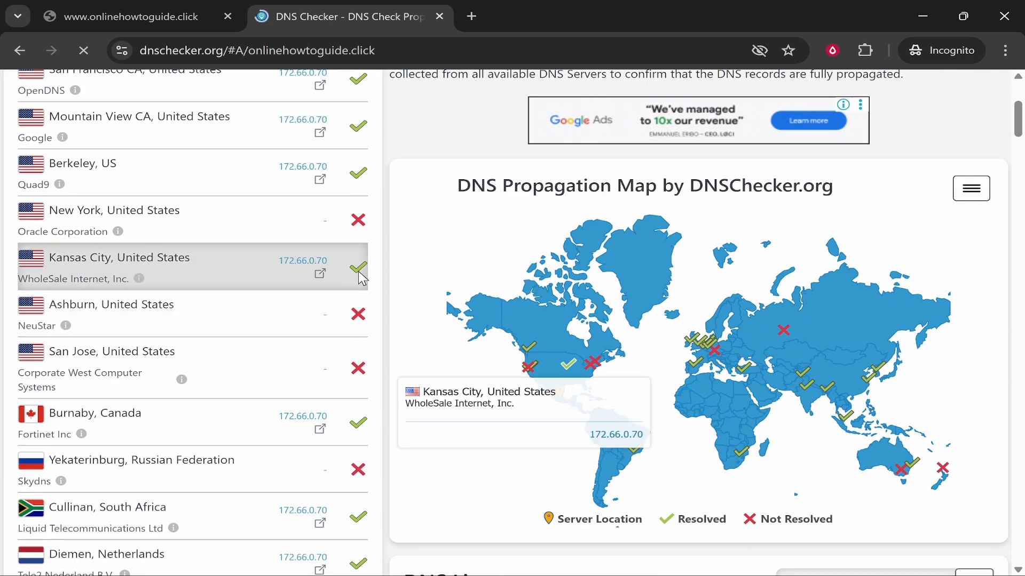
{"action": "scroll", "coordinate": [336, 455], "scroll_direction": "down", "scroll_amount": 3}
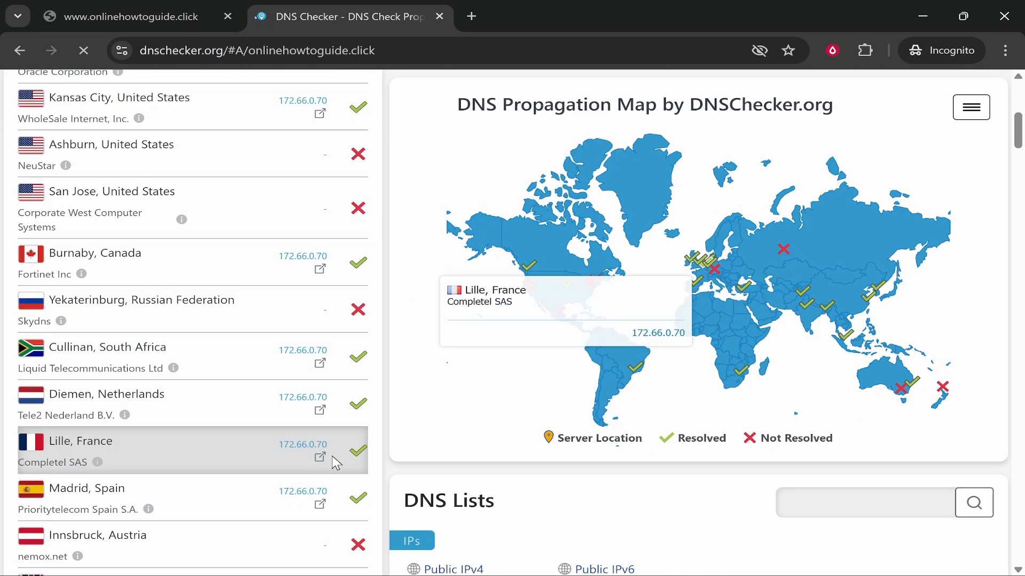
{"action": "scroll", "coordinate": [331, 427], "scroll_direction": "up", "scroll_amount": 8}
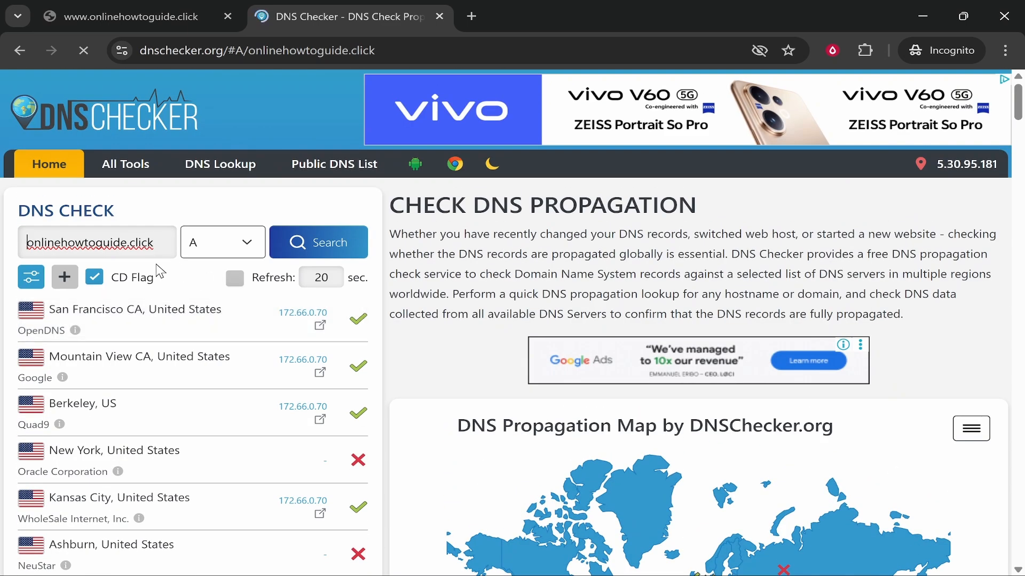
{"action": "type", "text": "www."}
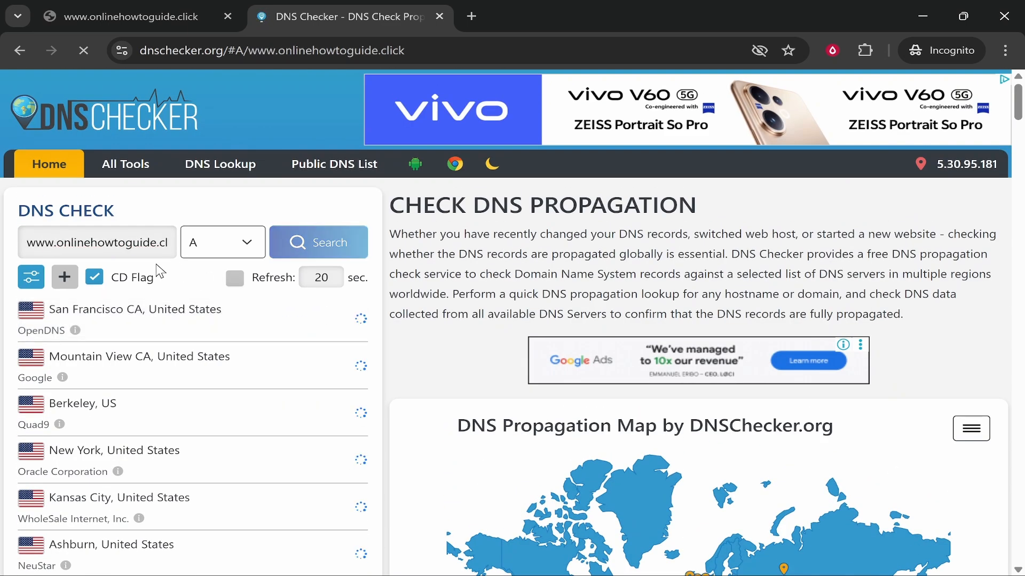
{"action": "scroll", "coordinate": [345, 502], "scroll_direction": "down", "scroll_amount": 5}
{"action": "scroll", "coordinate": [342, 499], "scroll_direction": "up", "scroll_amount": 10}
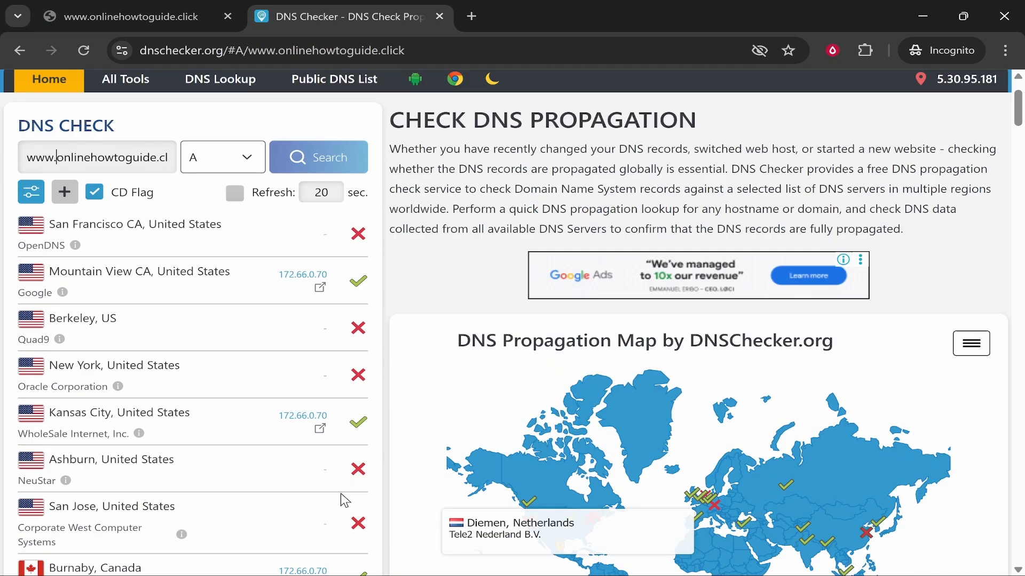
- Minimize the Incognito window and recheck the host records in Namecheap and the custom domain settings in Carrd
{"action": "left_click", "coordinate": [172, 8]}
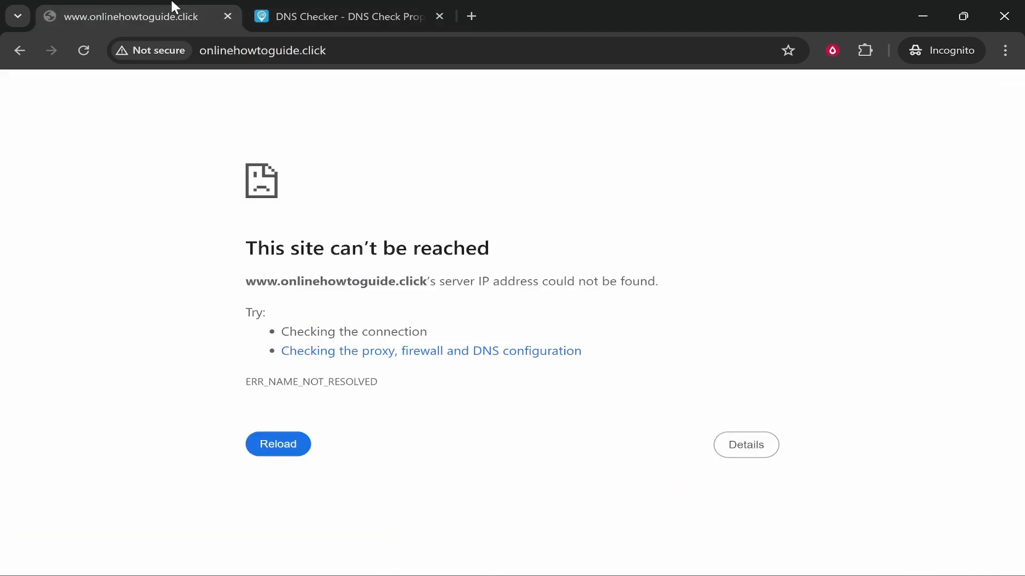
{"action": "left_click", "coordinate": [923, 15]}
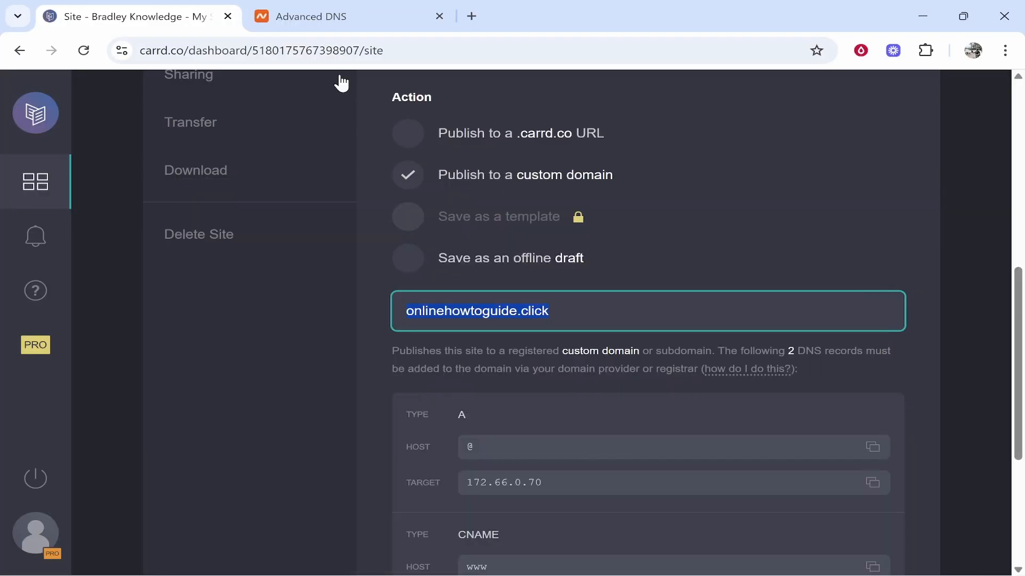
{"action": "left_click", "coordinate": [332, 18]}
{"action": "scroll", "coordinate": [314, 364], "scroll_direction": "up", "scroll_amount": 2}
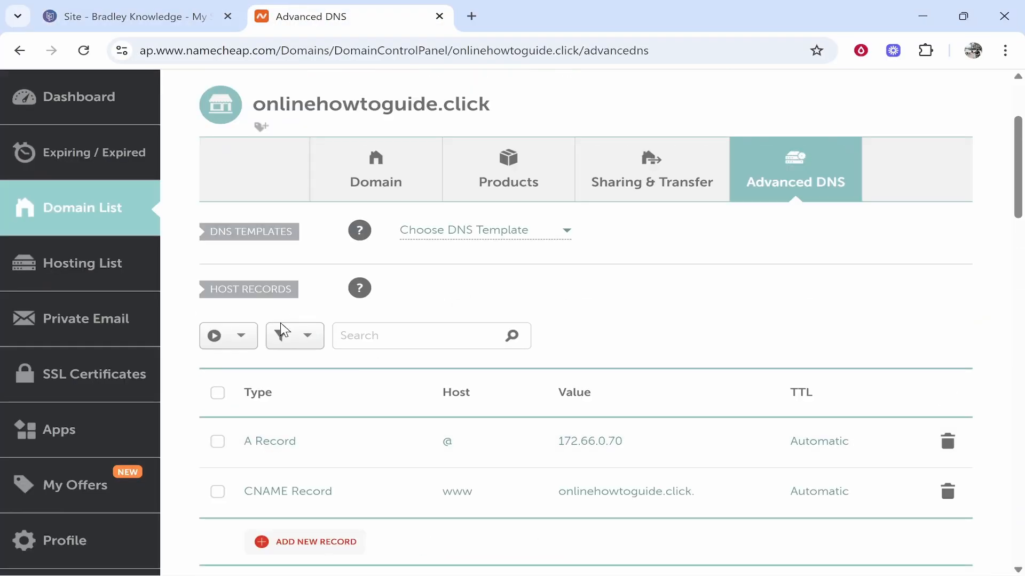
{"action": "left_click", "coordinate": [171, 13]}
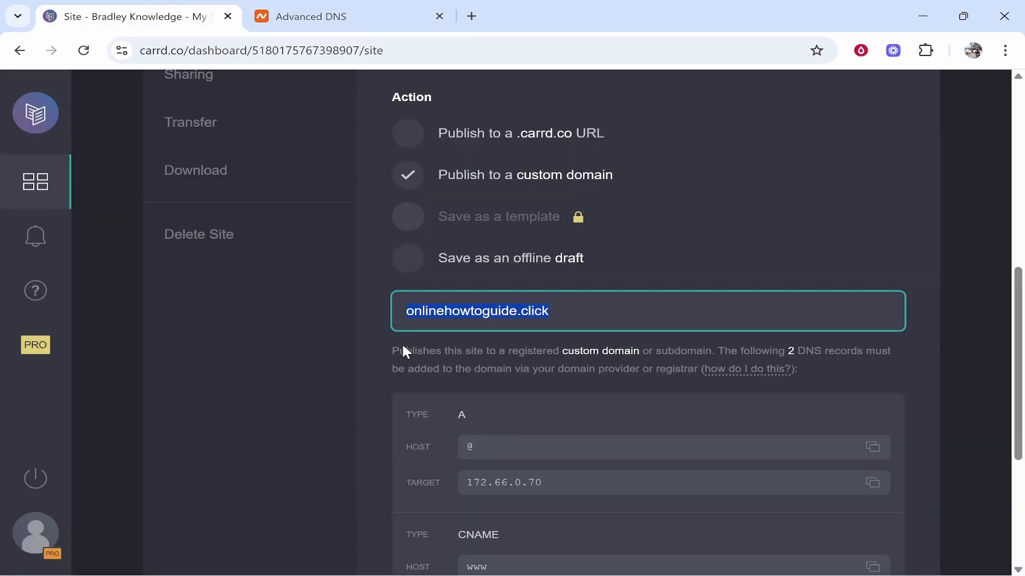
{"action": "left_click", "coordinate": [400, 350]}
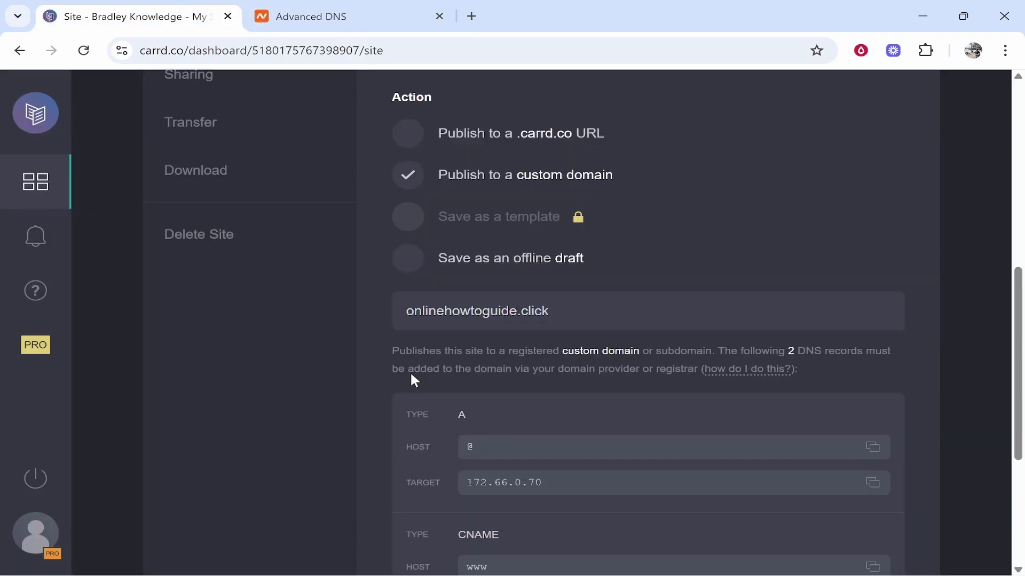
{"action": "scroll", "coordinate": [410, 373], "scroll_direction": "down", "scroll_amount": 1}
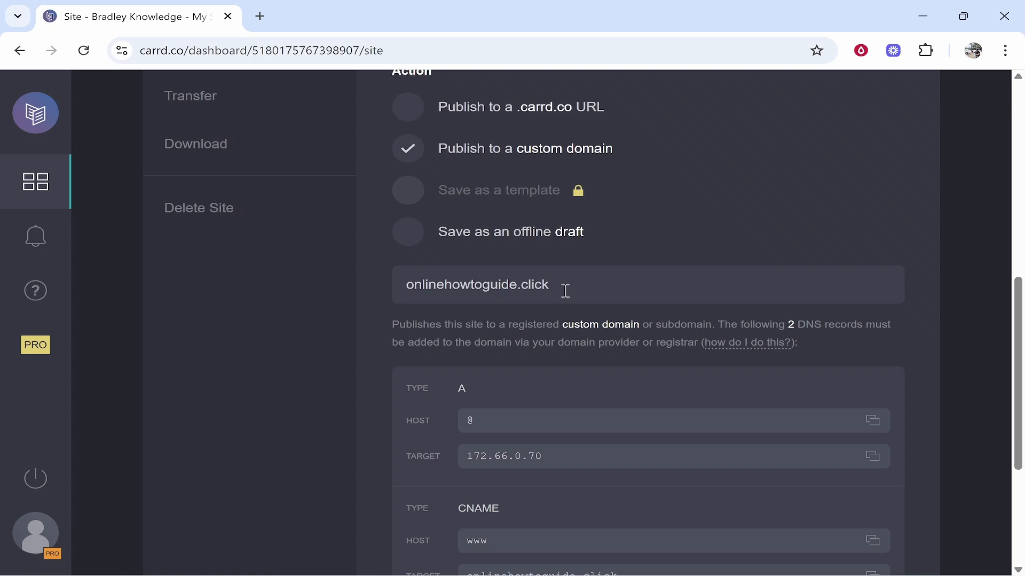
{"action": "left_click", "coordinate": [1014, 52]}
{"action": "left_click", "coordinate": [841, 166]}
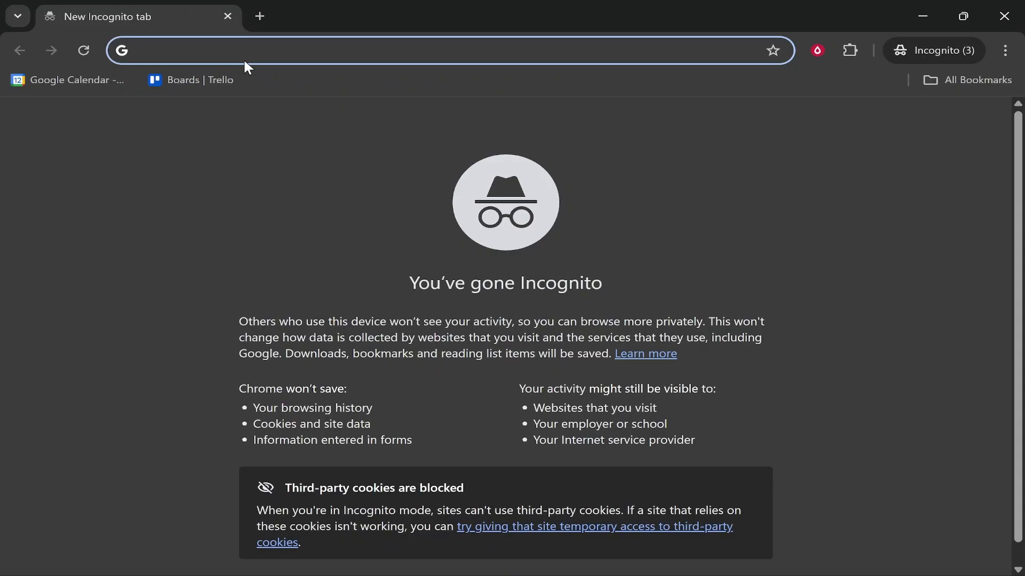
{"action": "type", "text": "www.onlinehowtoguide.click"}
{"action": "key", "text": "Return"}
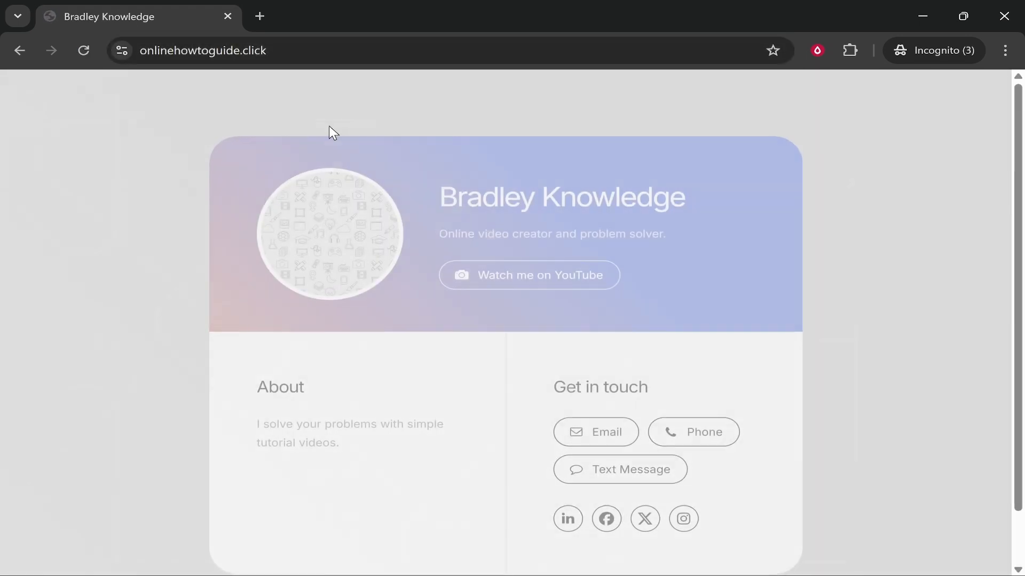
{"action": "scroll", "coordinate": [408, 202], "scroll_direction": "down", "scroll_amount": 2}
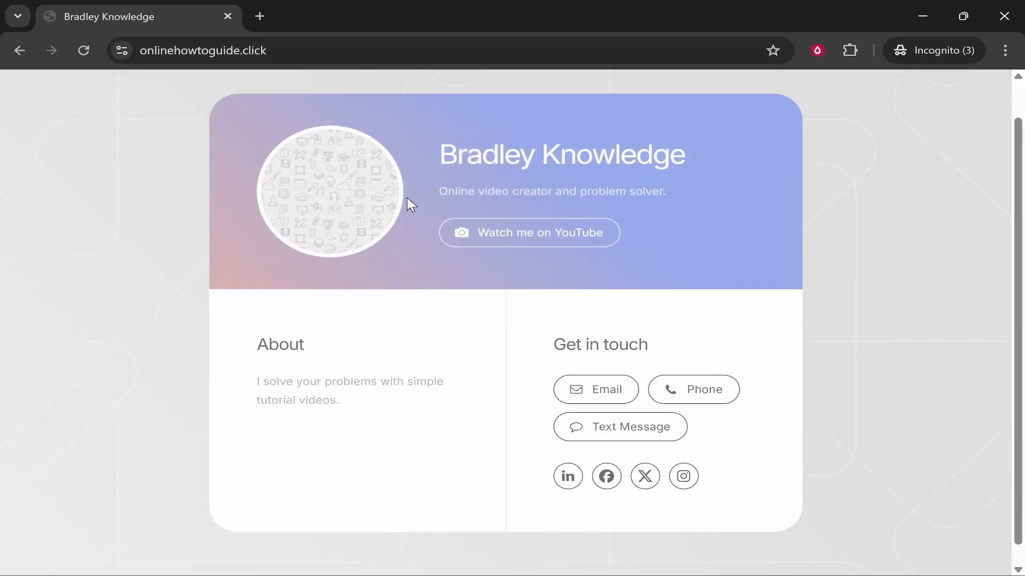
{"action": "scroll", "coordinate": [657, 307], "scroll_direction": "up", "scroll_amount": 2}
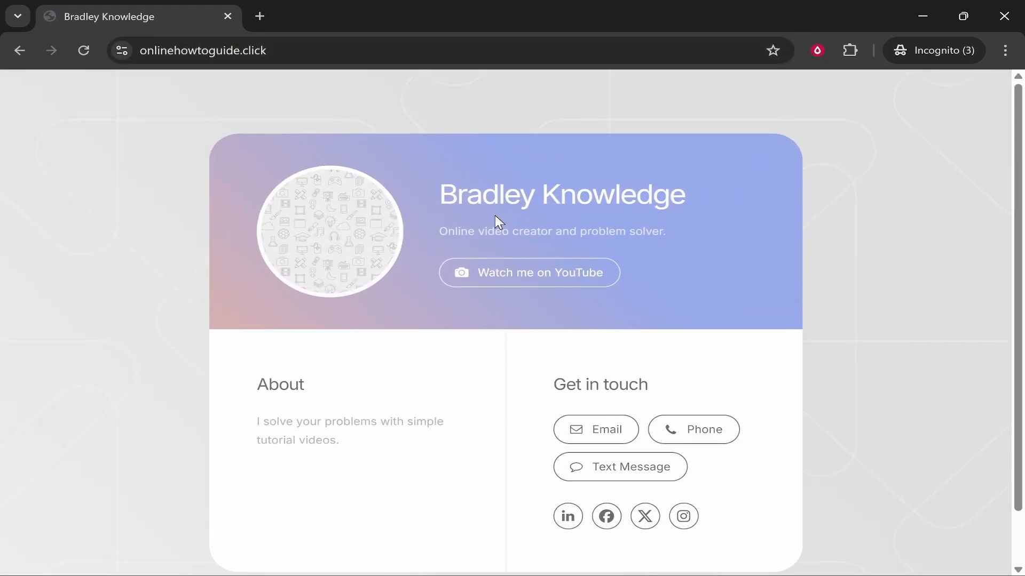